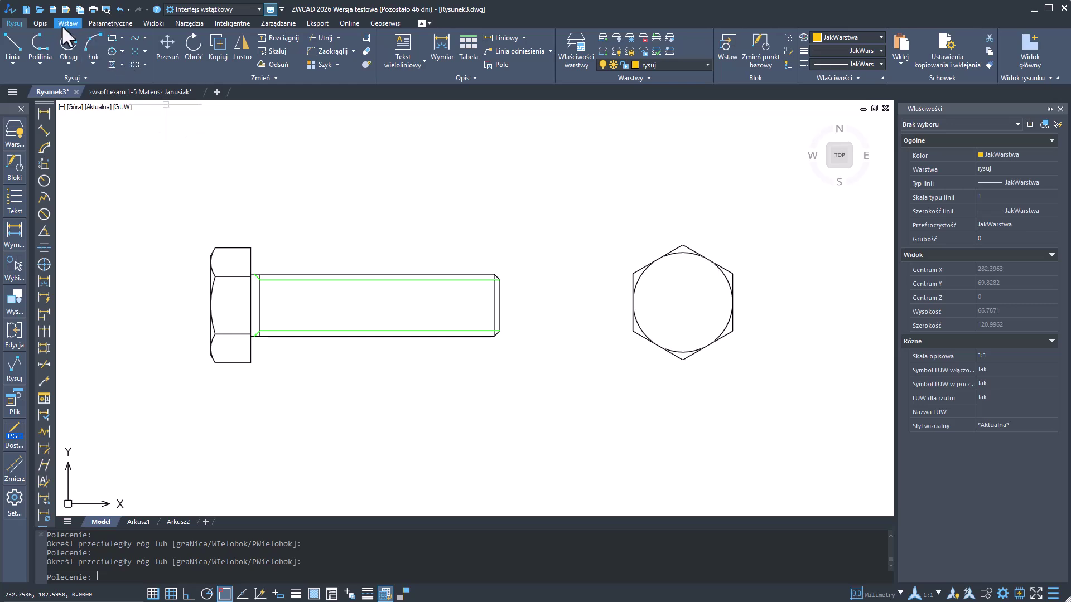
Start the Wymiar (DIM) dimension command from the Opis tab after checking the Liniowy variants.
left_click(42, 22)
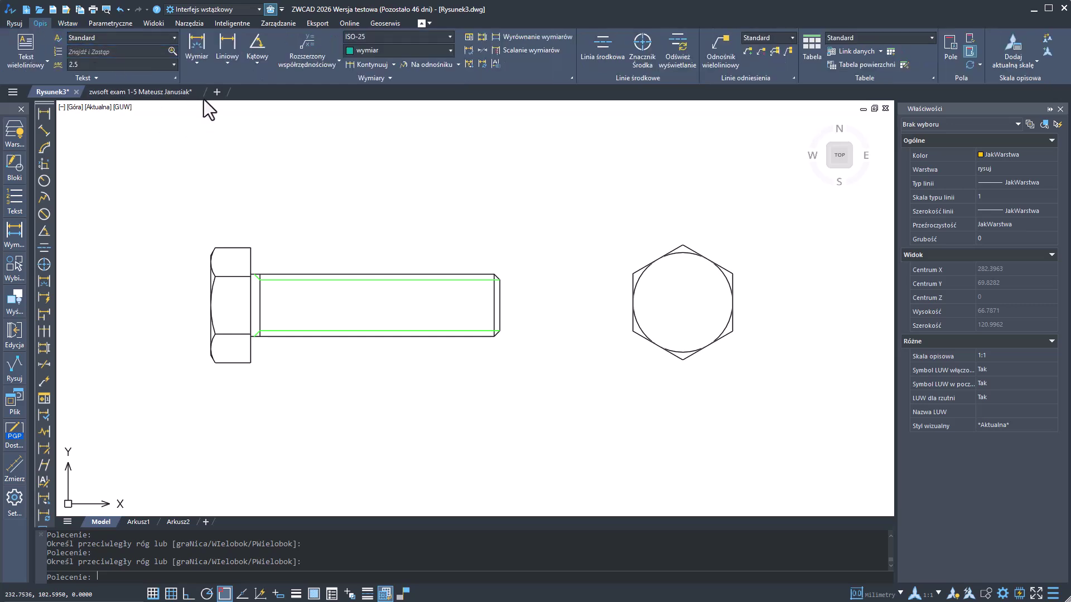
left_click(224, 64)
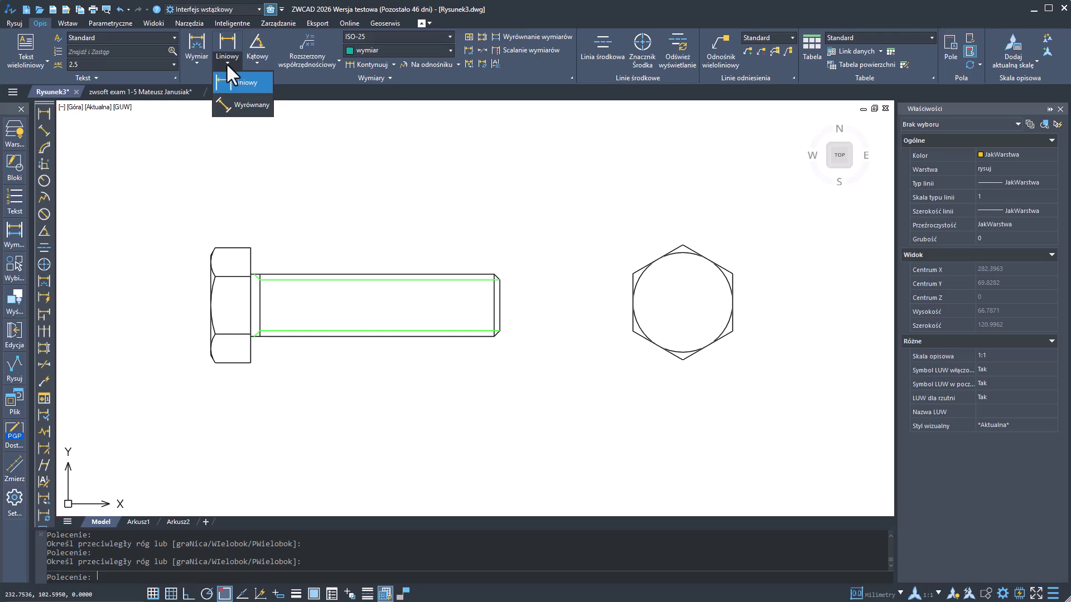
left_click(250, 140)
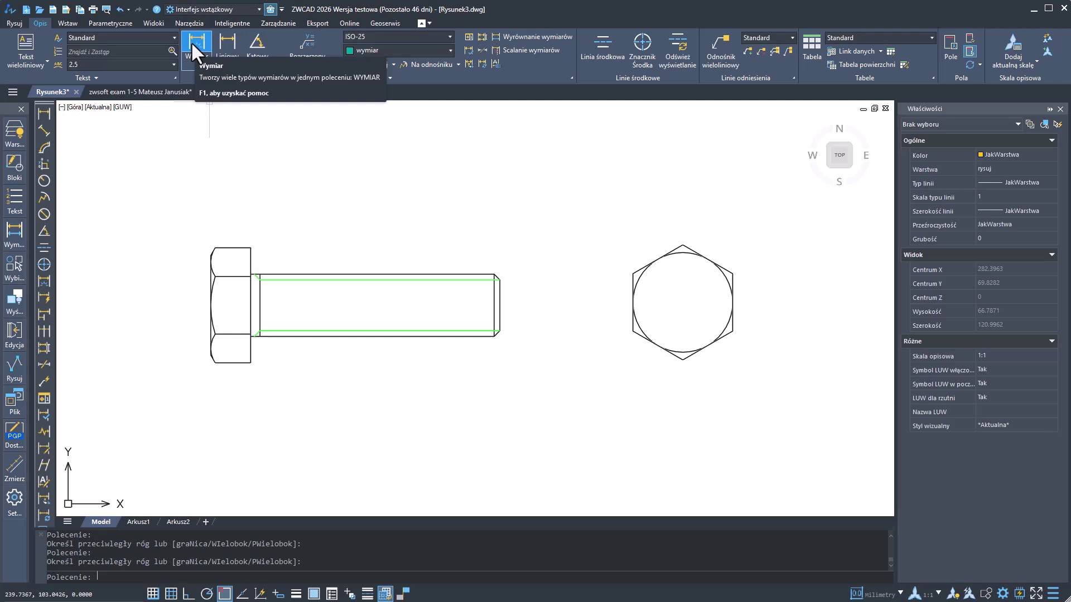
left_click(192, 42)
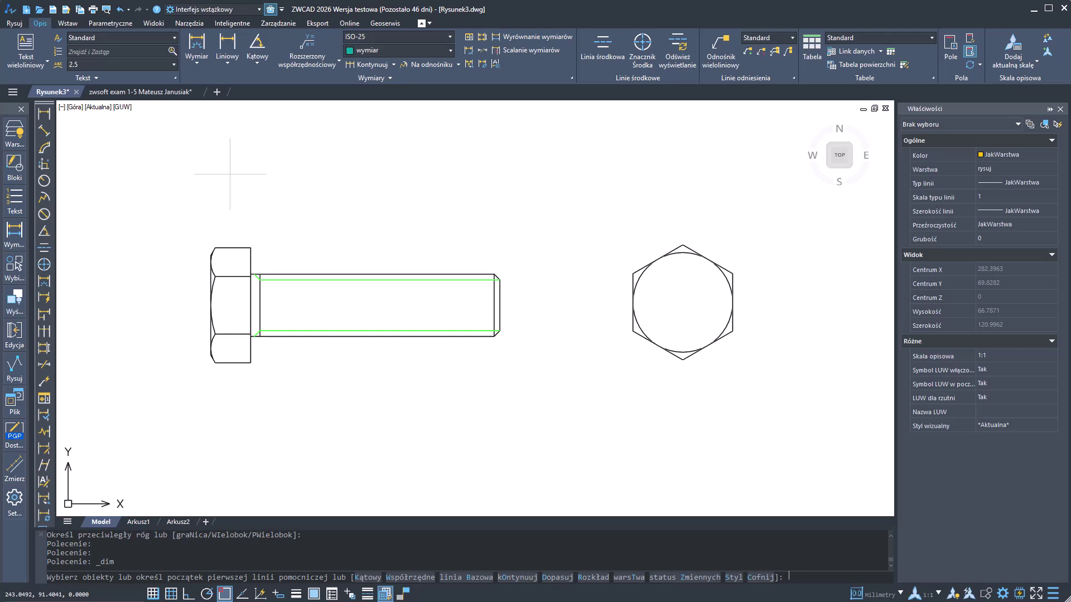
Place a 5.68 head-width dimension above the bolt head and a vertical 10 shank dimension.
left_click(214, 248)
left_click(251, 247)
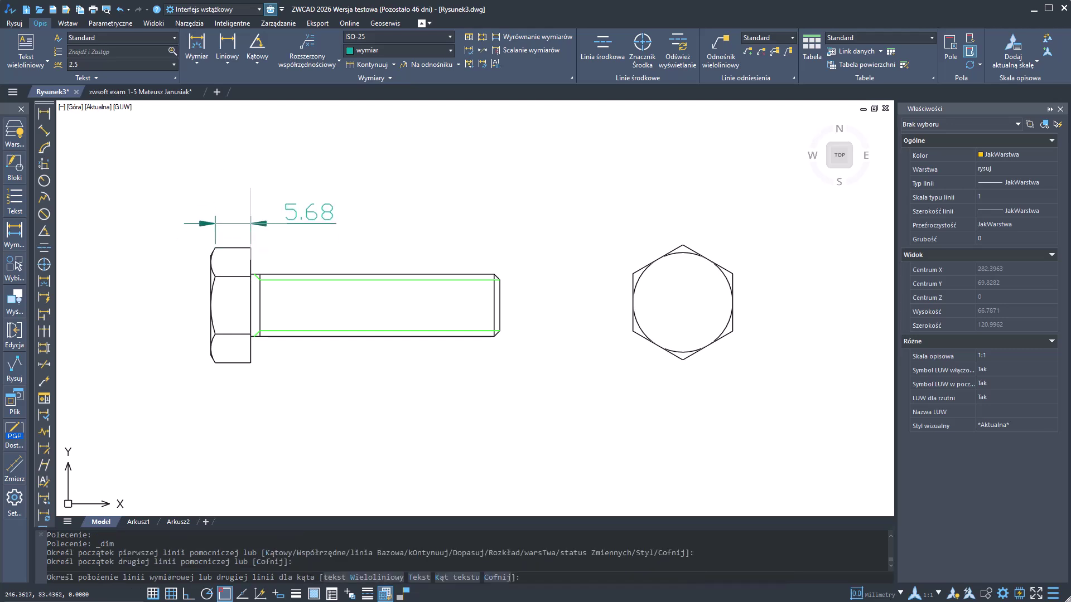
left_click(250, 223)
scroll(251, 225, "up", 4)
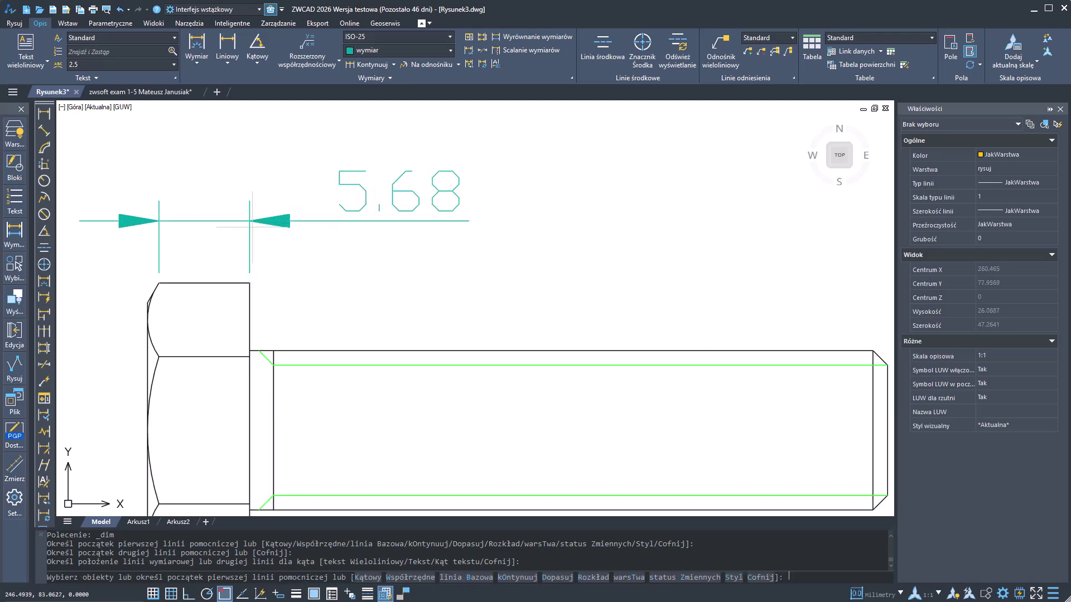
middle_click_drag(395, 286, 319, 239)
scroll(319, 239, "down", 2)
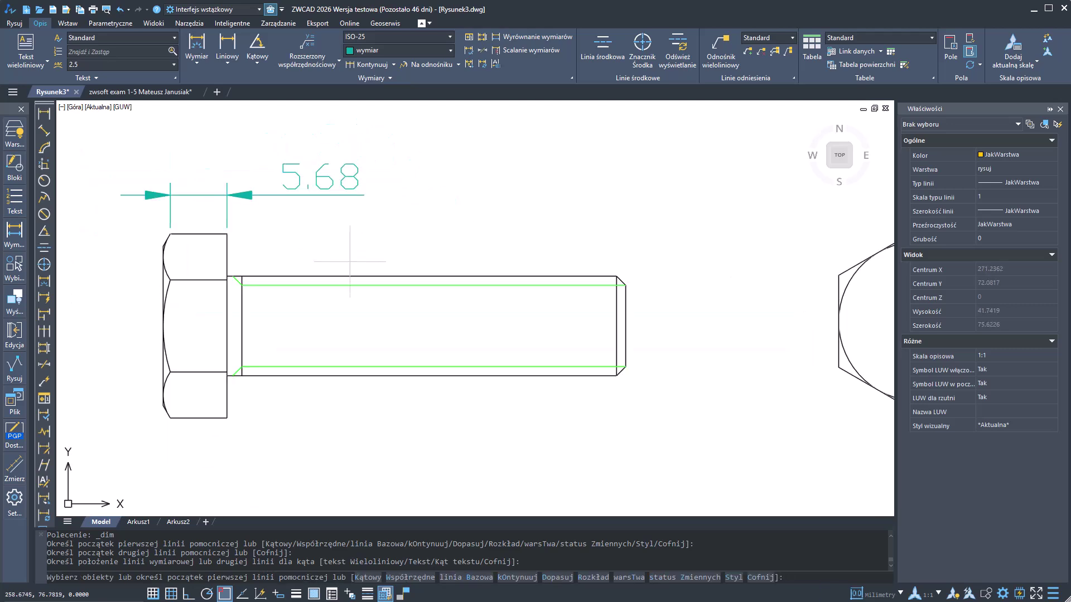
key("Return")
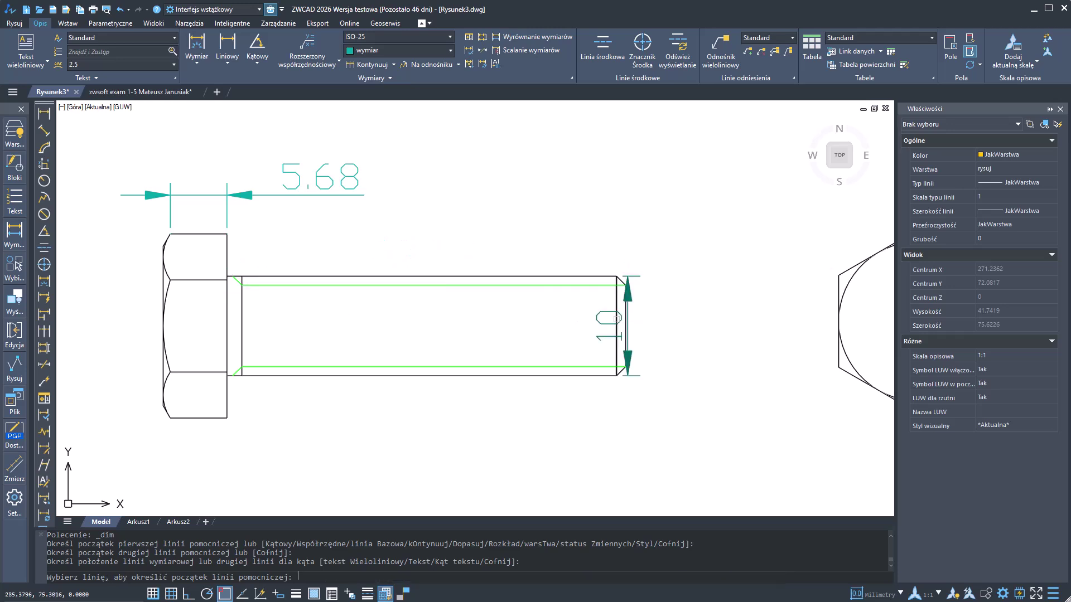
left_click(681, 335)
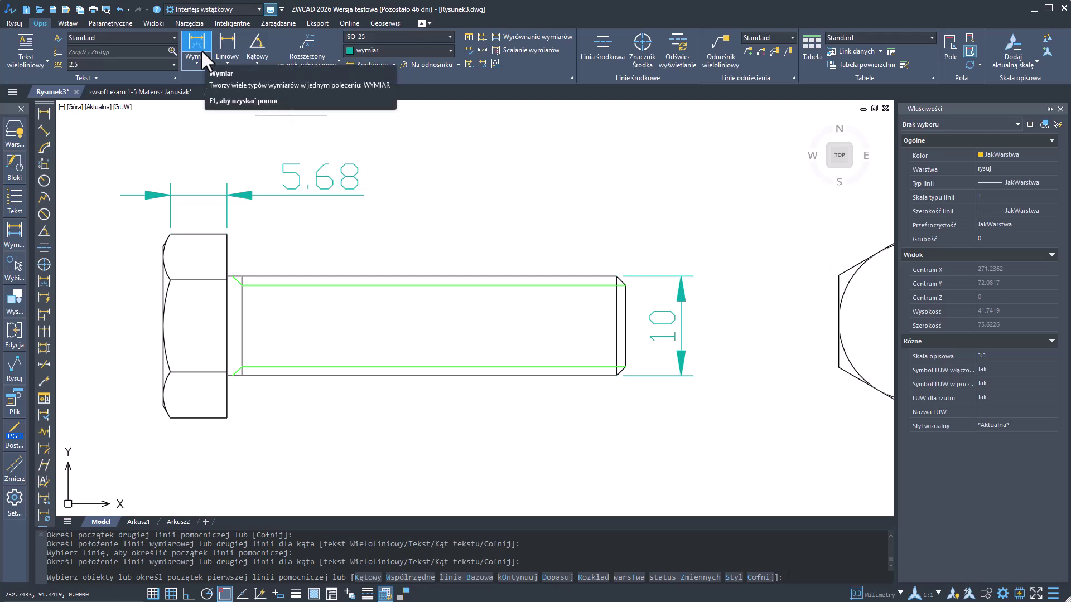
Pick the chamfer line at the shank end and place its aligned 1.3 dimension.
scroll(664, 405, "up", 4)
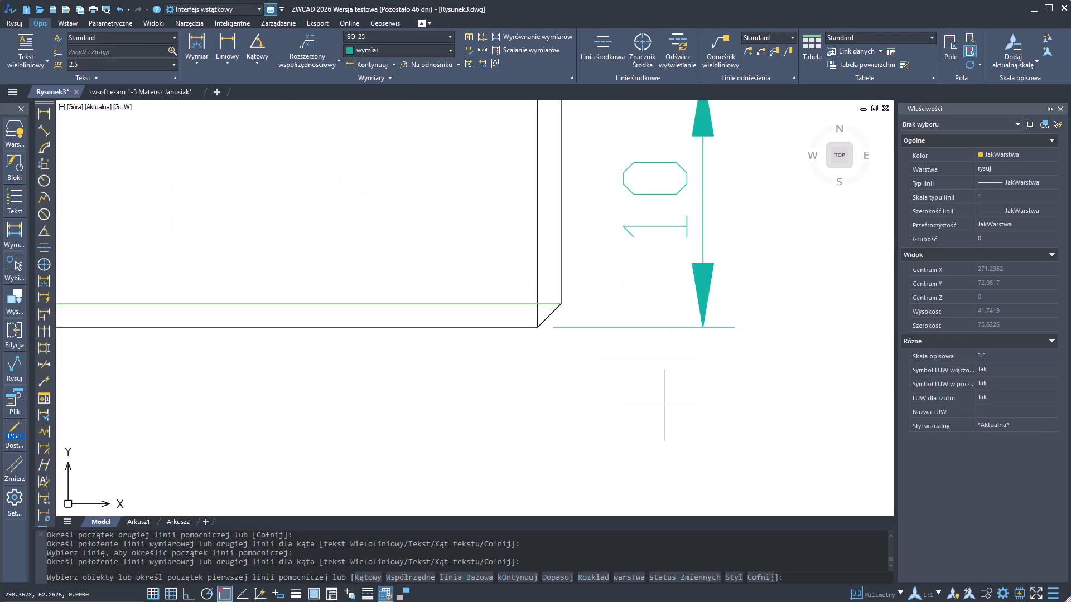
key("Return")
left_click(547, 319)
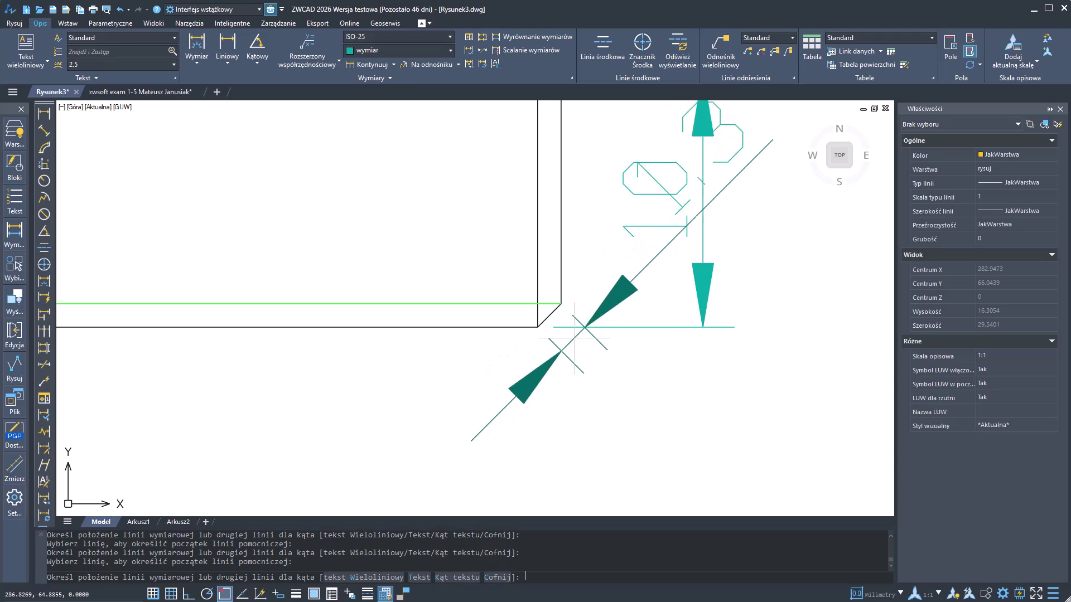
scroll(546, 319, "down", 3)
middle_click_drag(630, 379, 566, 369)
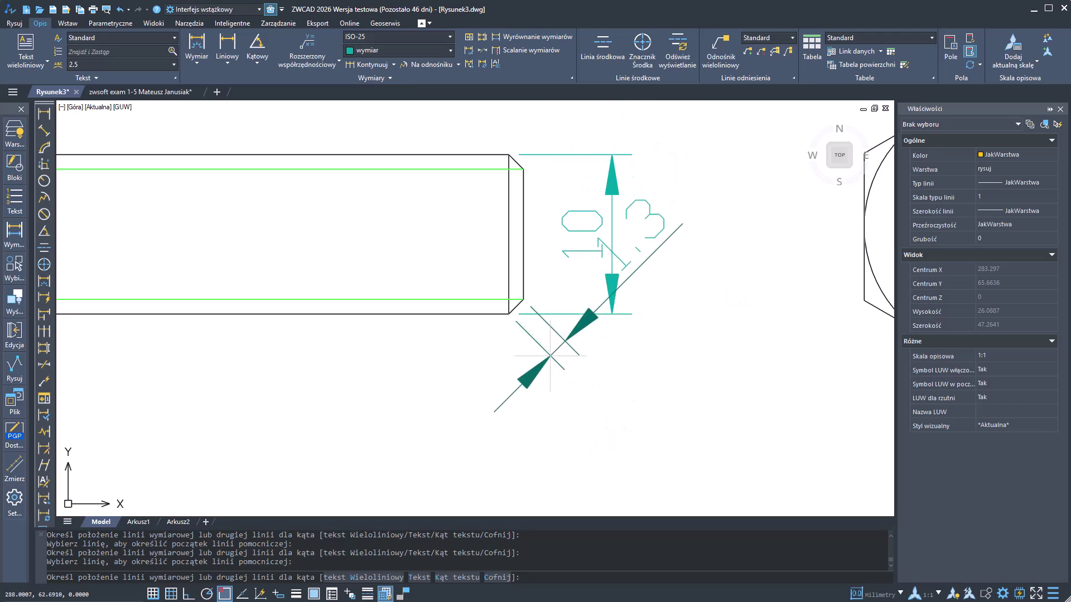
left_click(596, 374)
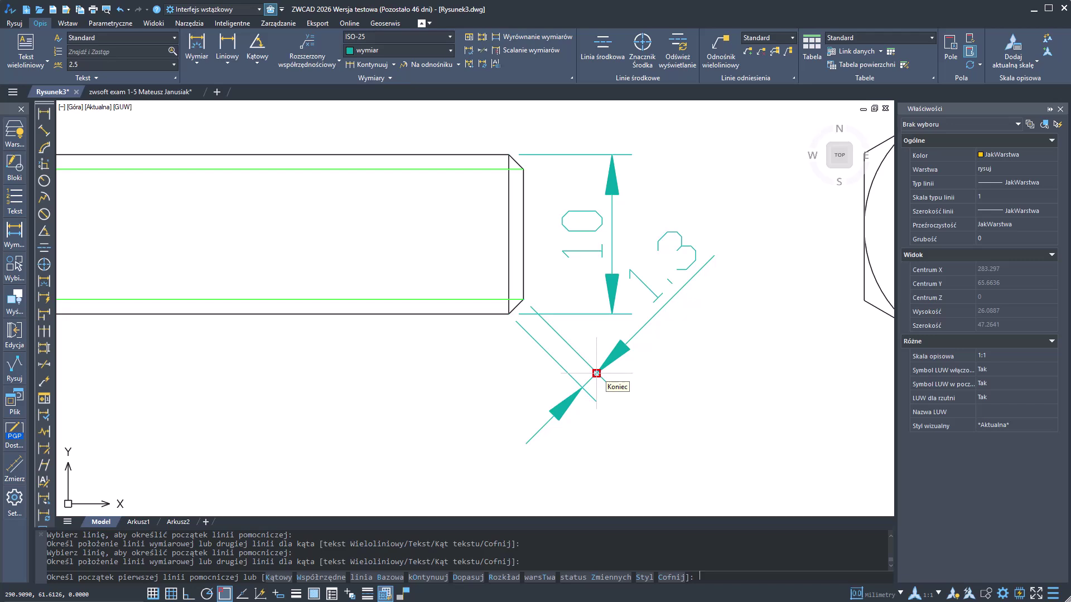
scroll(596, 374, "down", 2)
scroll(613, 385, "down", 1)
scroll(557, 430, "down", 1)
scroll(451, 417, "down", 1)
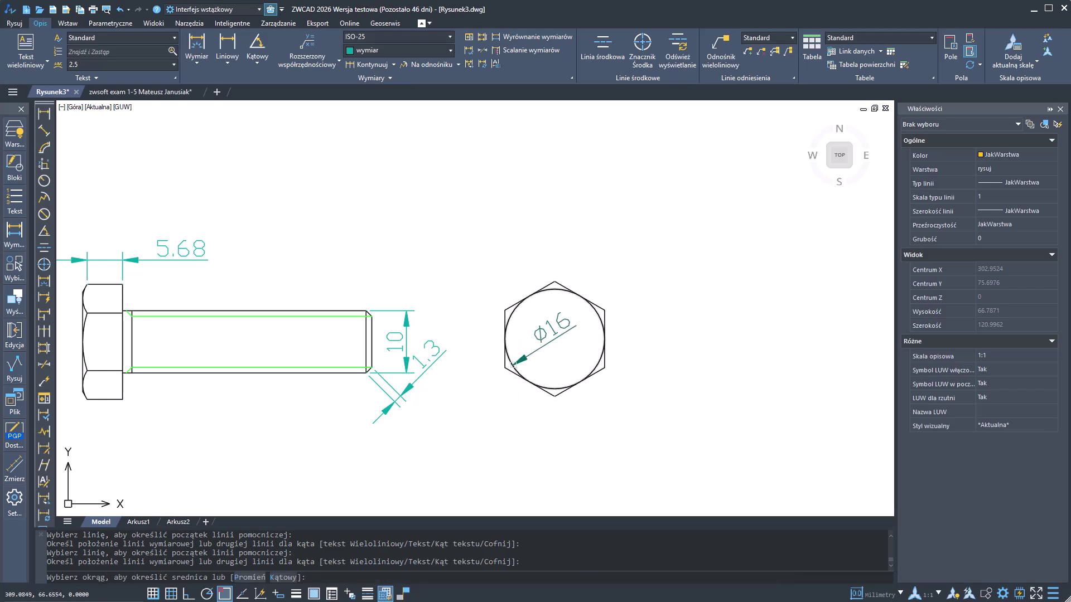
Add a ø16 diameter to the hex-view circle and an R4.08 radius left of the head arc.
left_click(513, 362)
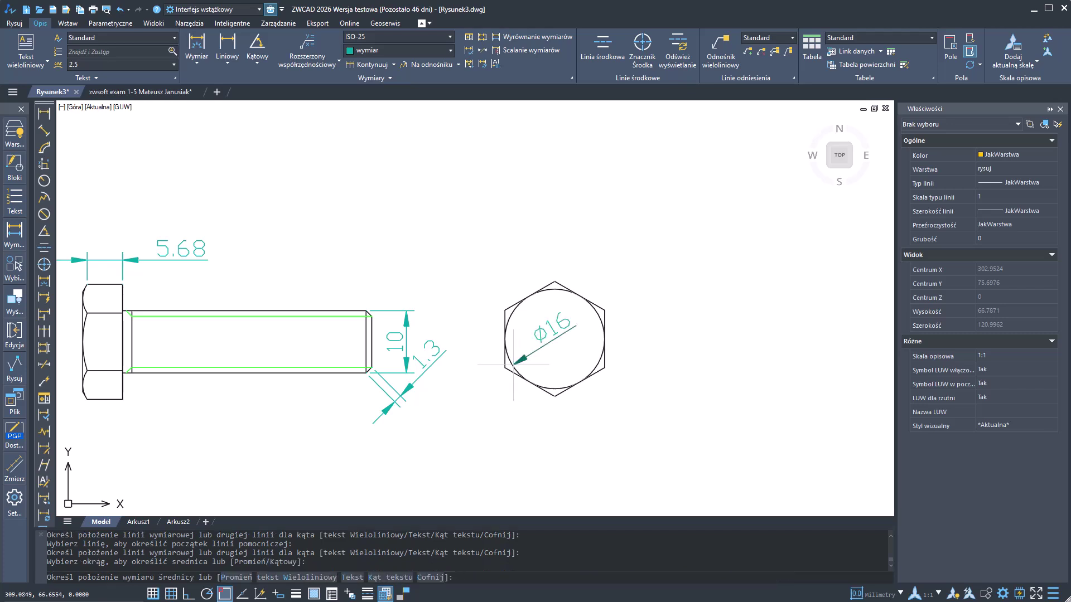
left_click(498, 398)
middle_click_drag(315, 433, 624, 430)
scroll(358, 430, "up", 4)
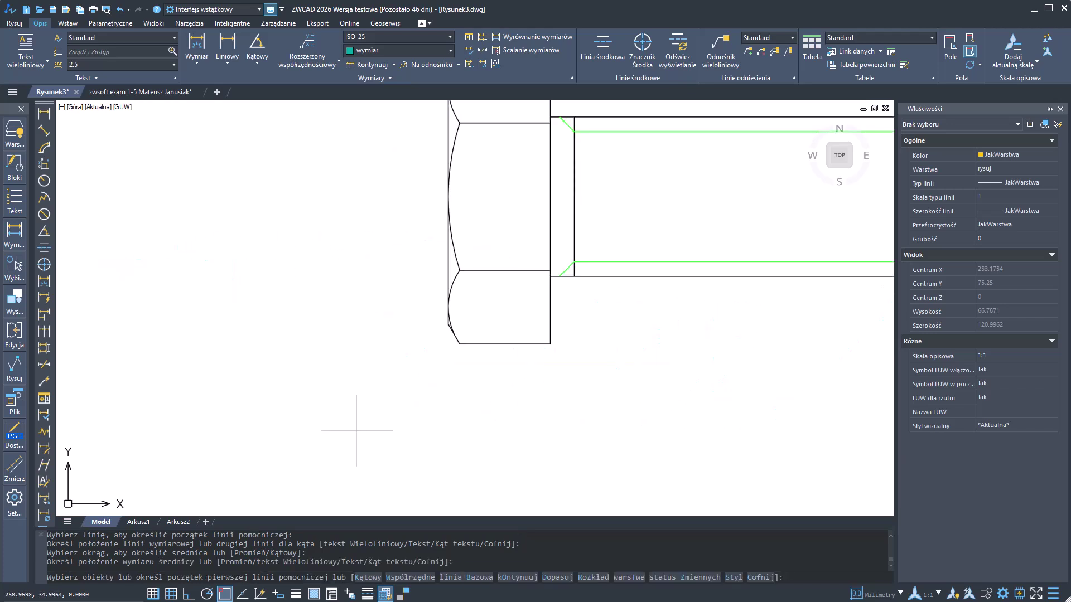
left_click(457, 289)
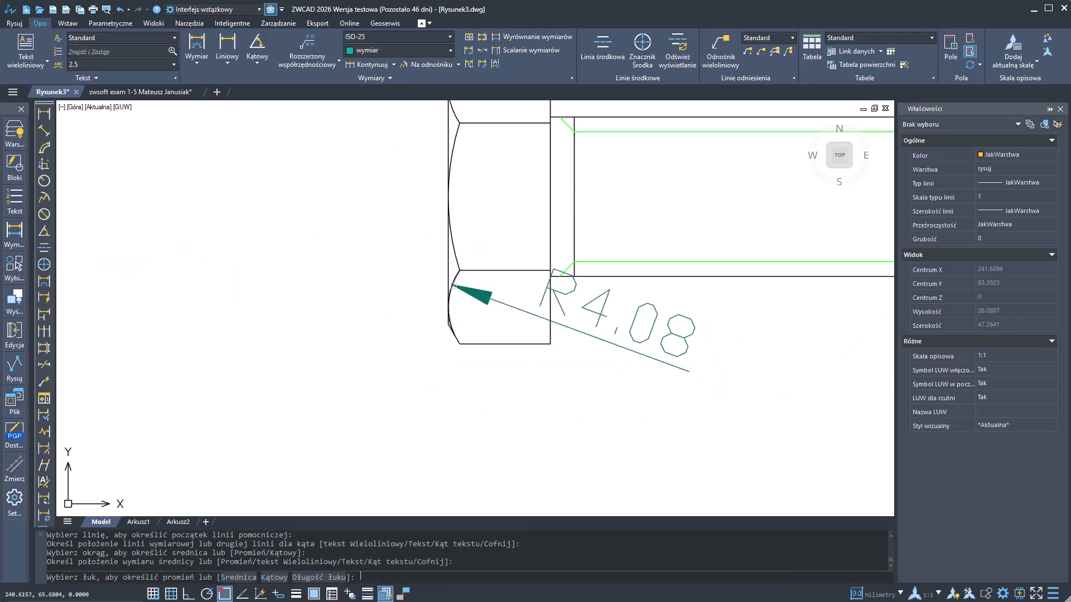
left_click(385, 341)
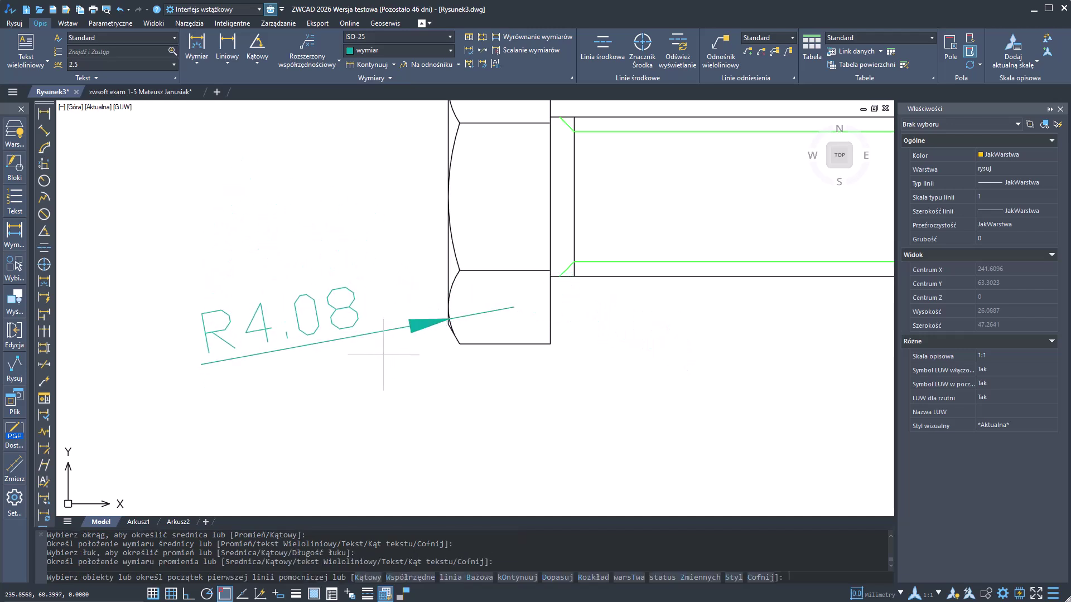
key("Escape")
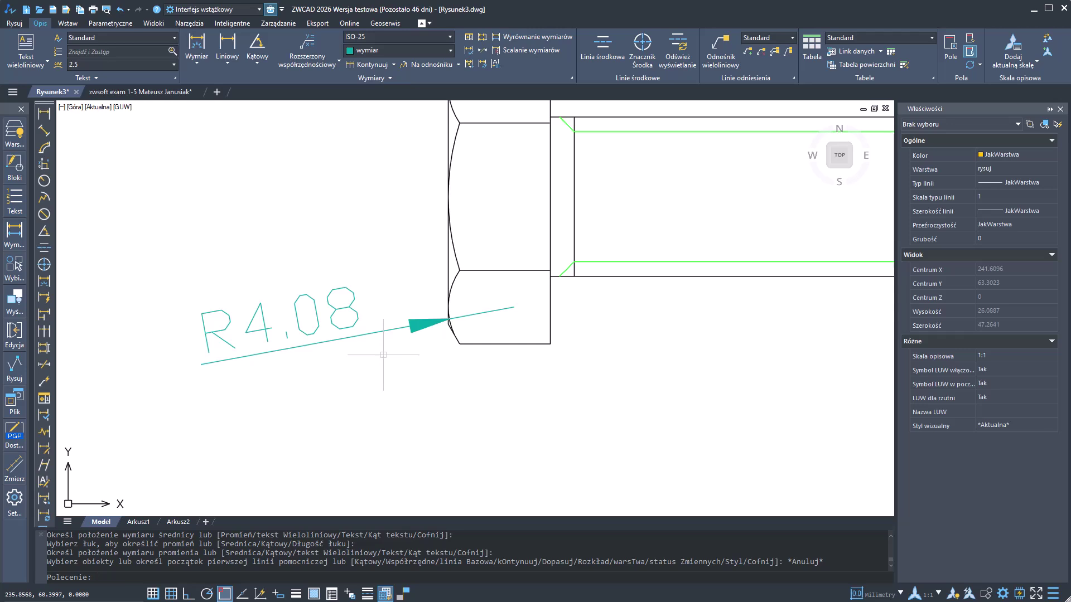
scroll(383, 354, "down", 2)
Draw a small circle with the C command just below the bolt shank.
middle_click_drag(569, 360, 388, 396)
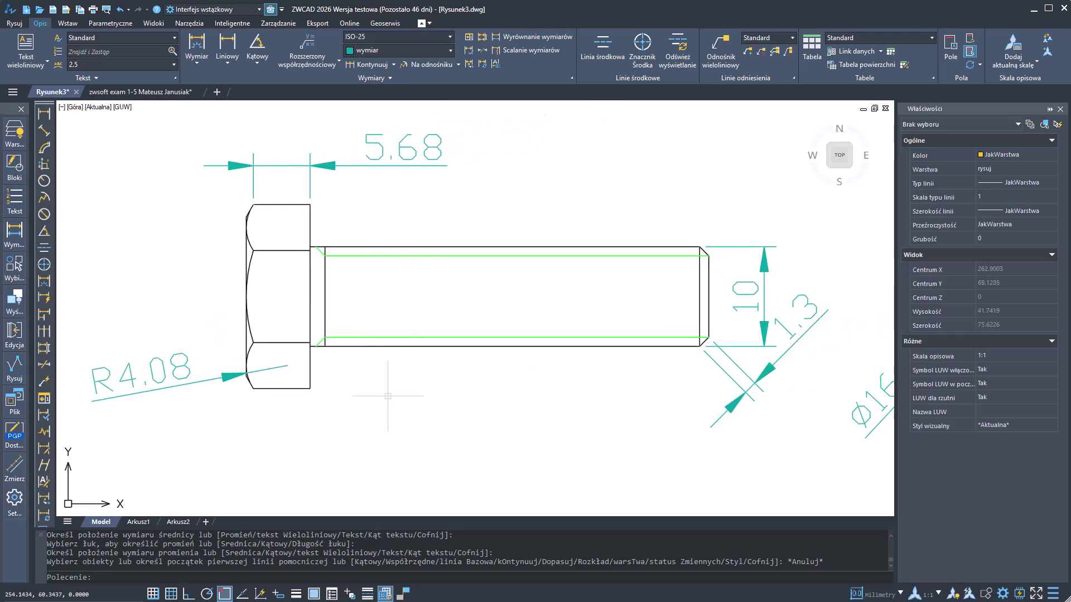
type("c")
key("Return")
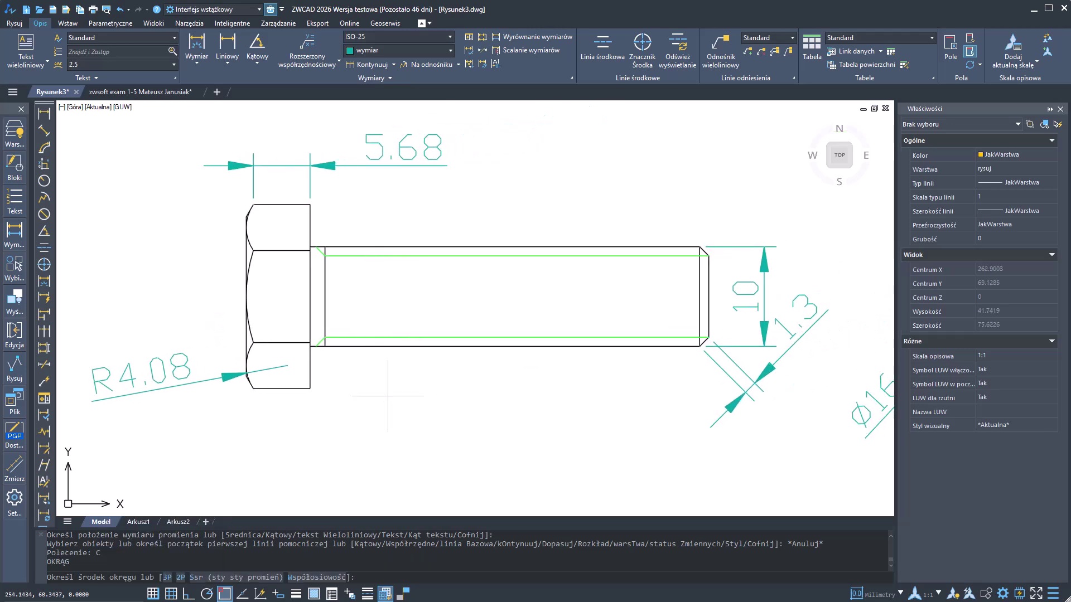
left_click(407, 401)
left_click(433, 428)
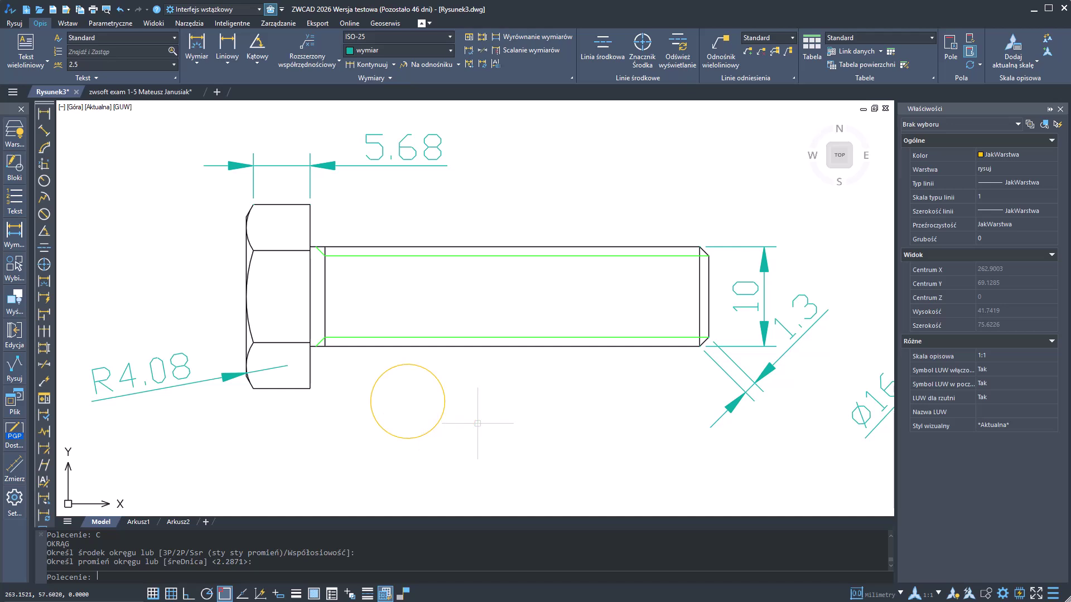
middle_click_drag(514, 425, 437, 423)
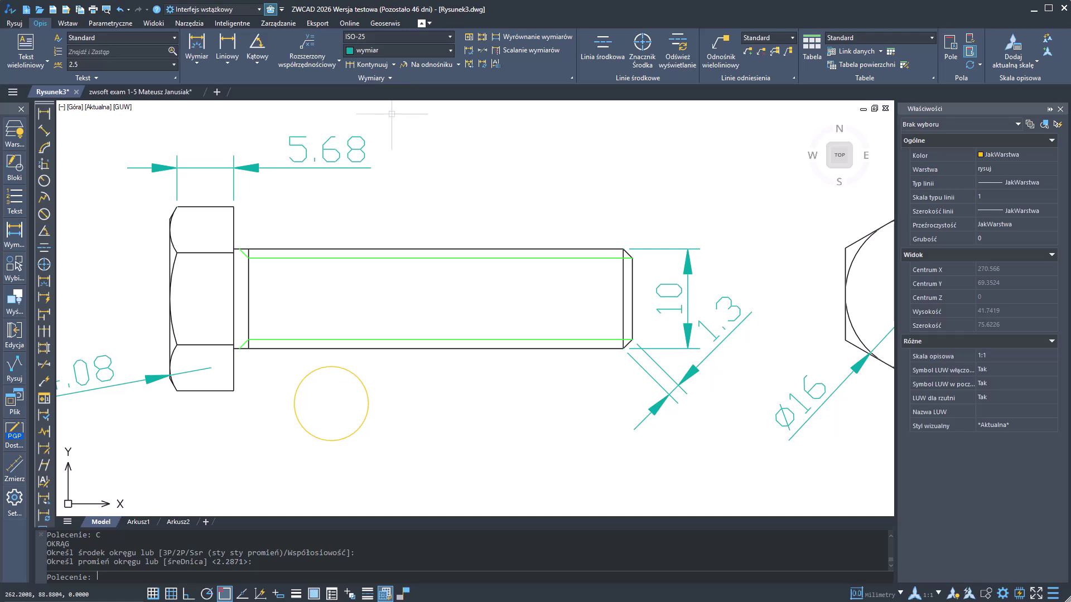
left_click(403, 58)
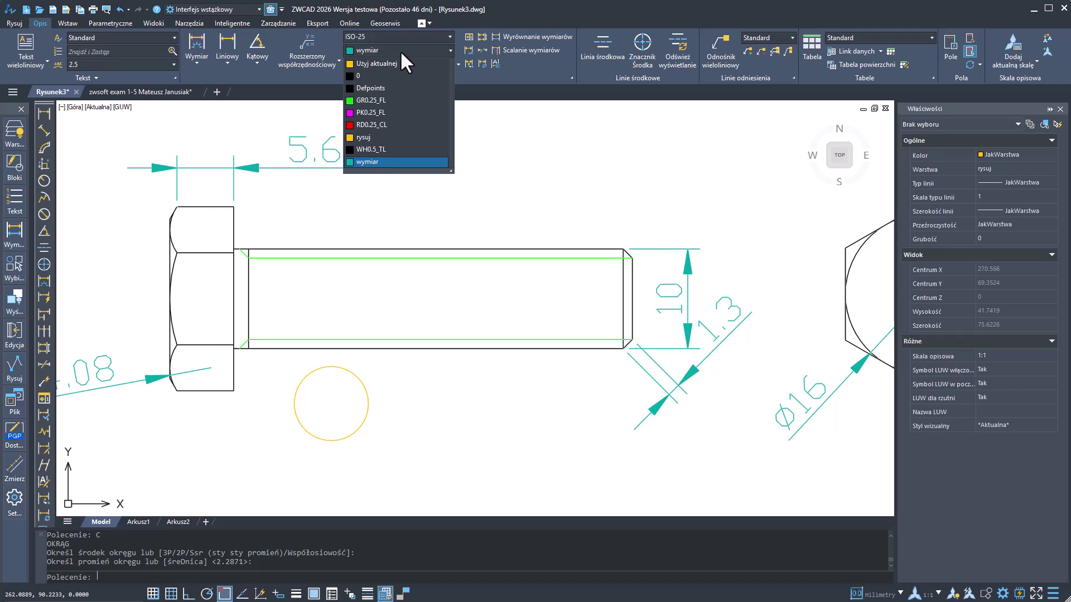
left_click(374, 162)
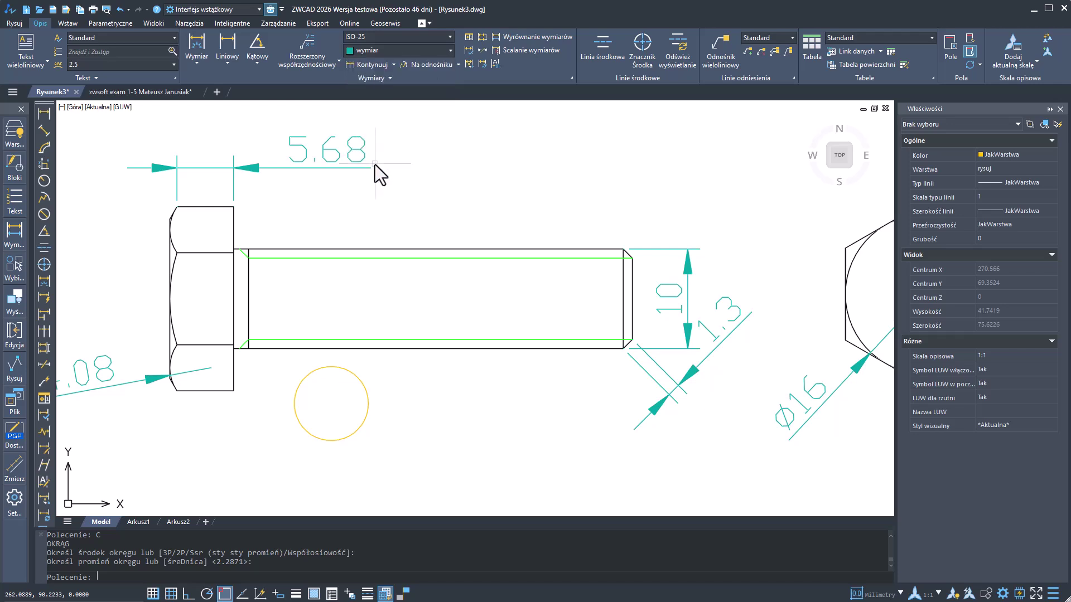
left_click(340, 144)
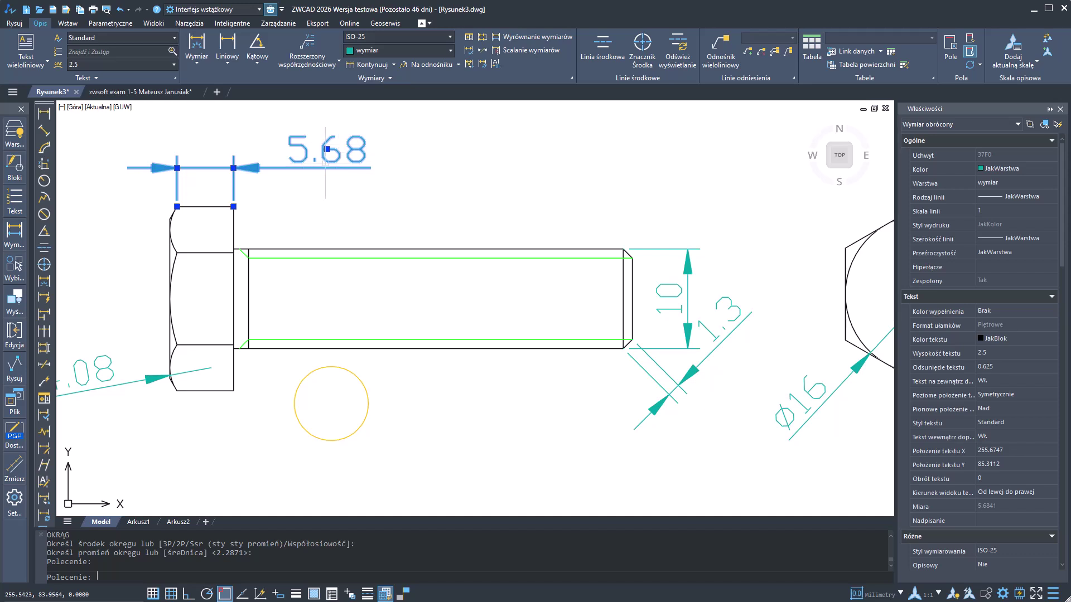
key("Escape")
left_click(357, 389)
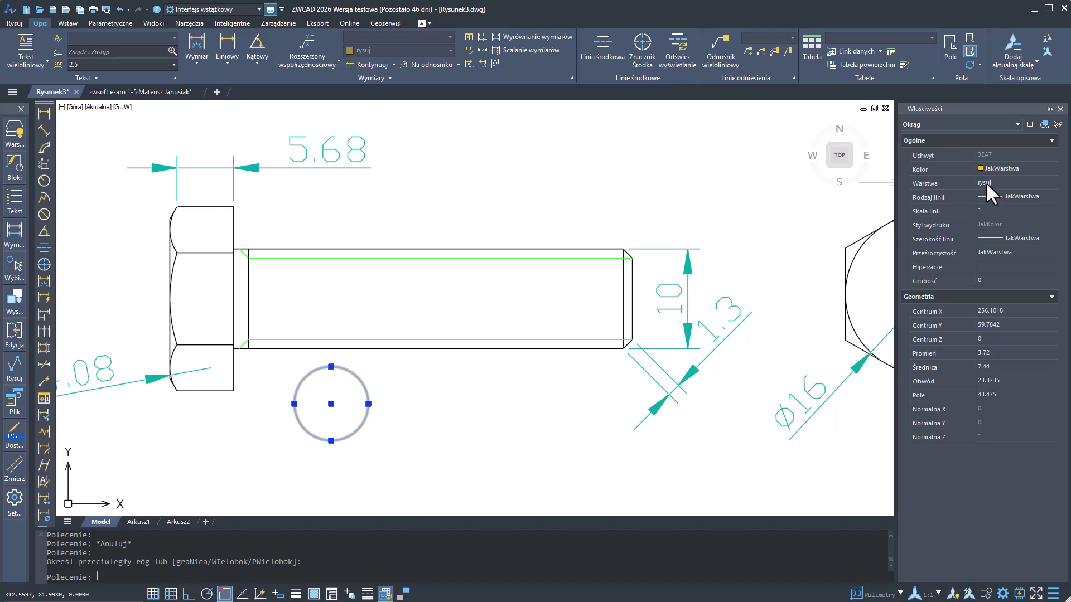
key("Escape")
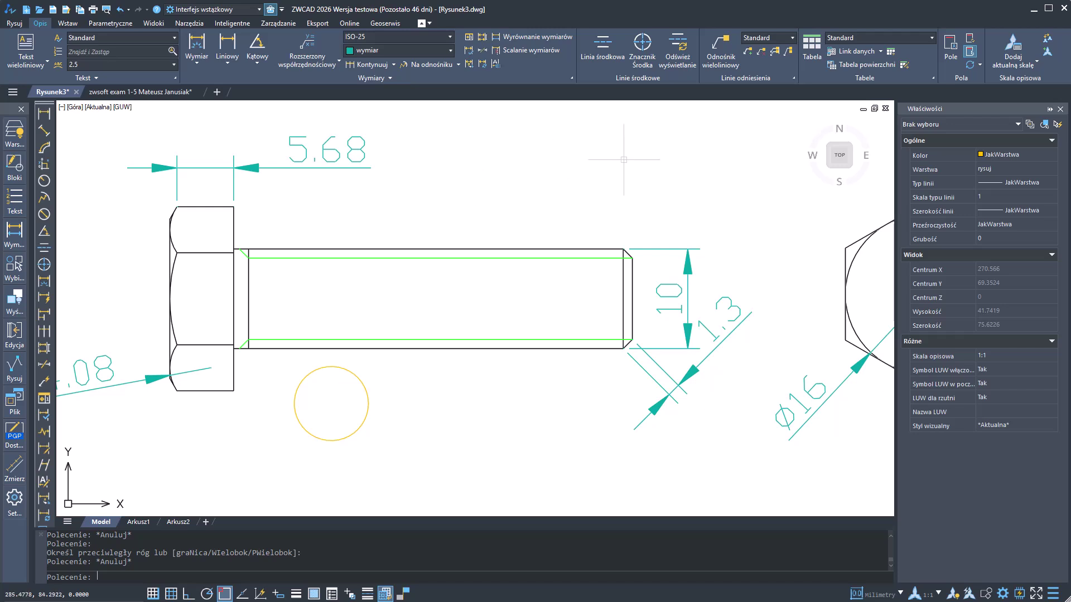
Create a centerline between the two thread lines and stretch its left end past the bolt head.
left_click(606, 54)
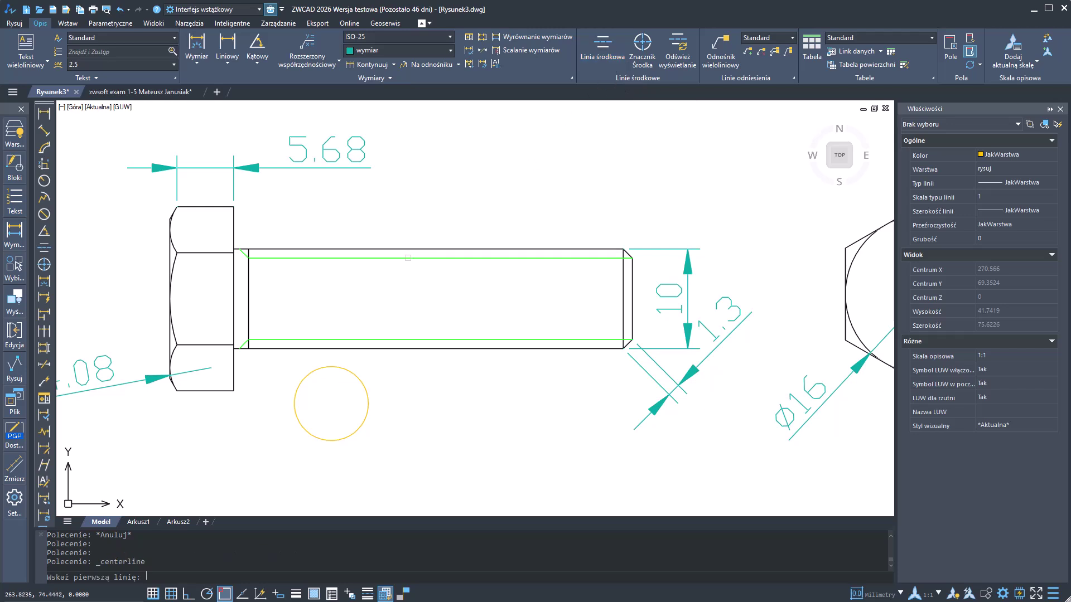
left_click(462, 258)
left_click(413, 339)
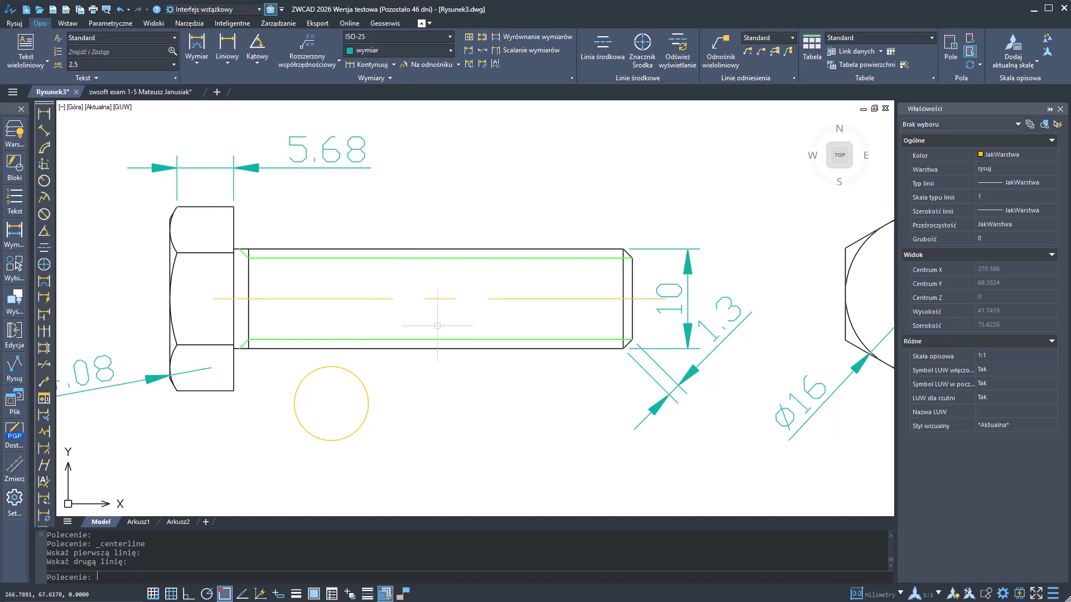
left_click(389, 304)
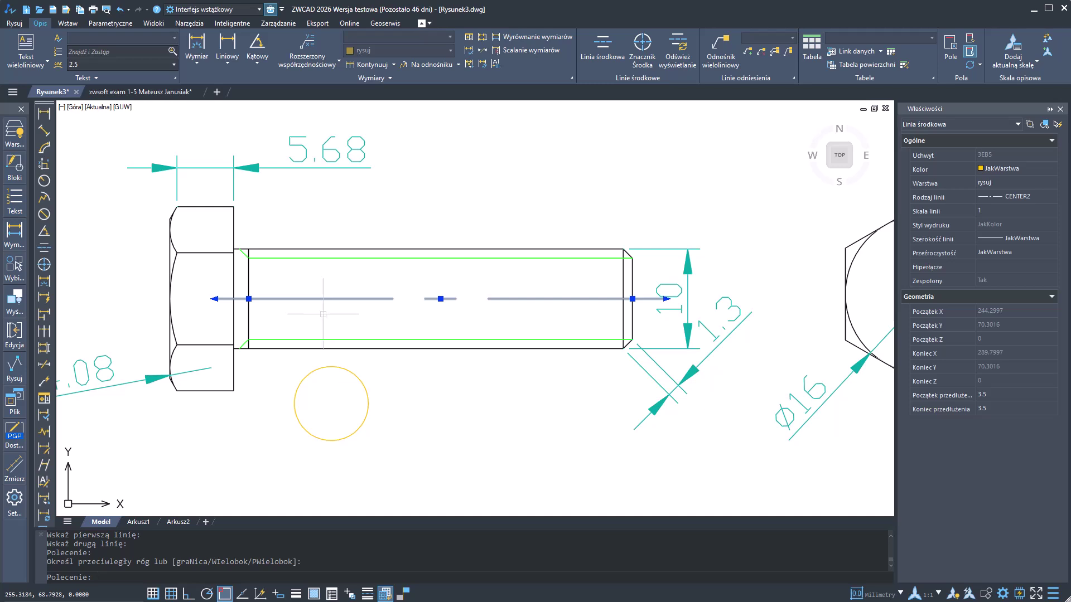
left_click(214, 299)
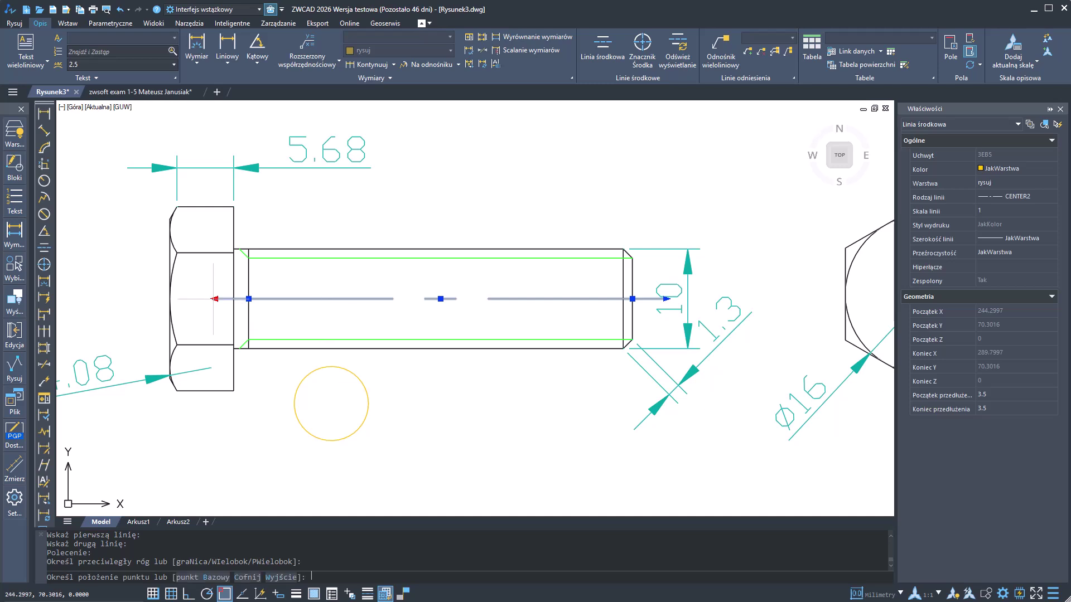
left_click(106, 299)
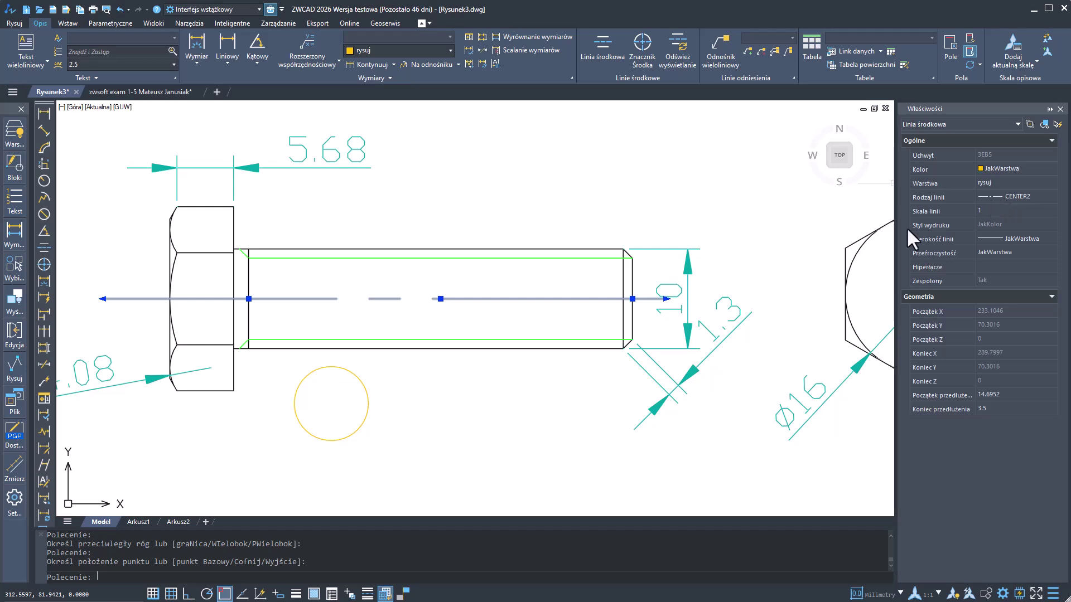
key("Escape")
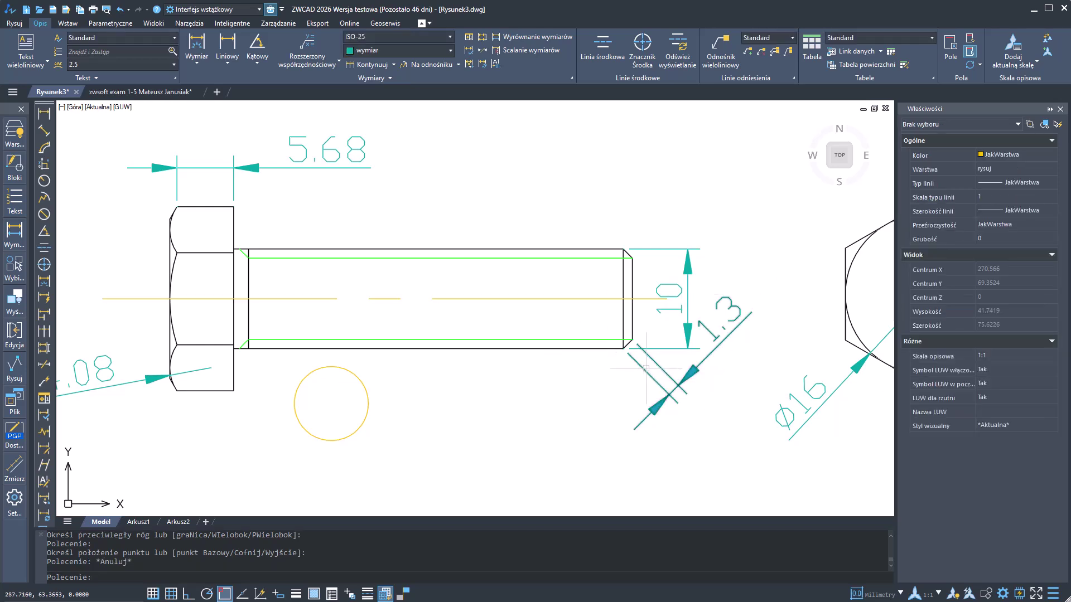
Add a centre mark to the ø16 hex-view circle, then switch to the zwsoft exam drawing.
mouse_move(724, 364)
middle_mouse_down()
mouse_move(489, 375)
mouse_move(349, 357)
middle_mouse_up()
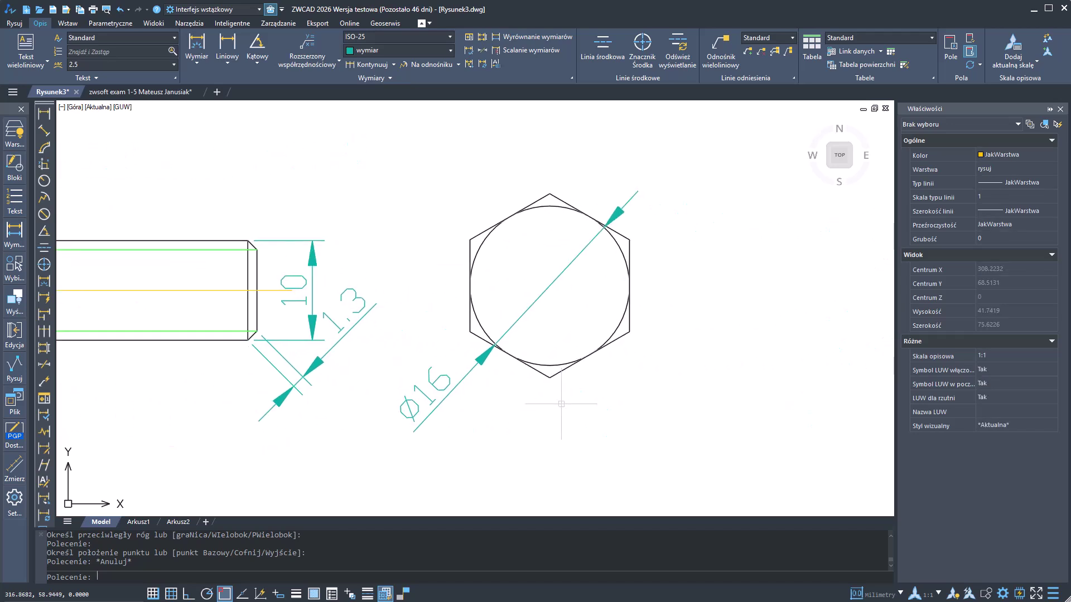
left_click(641, 56)
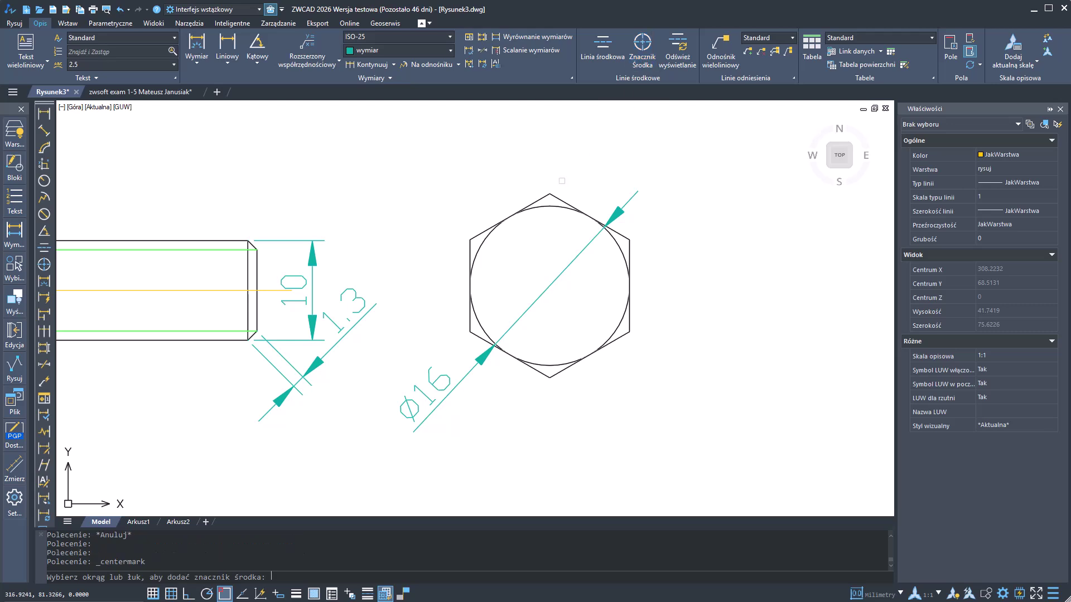
left_click(543, 209)
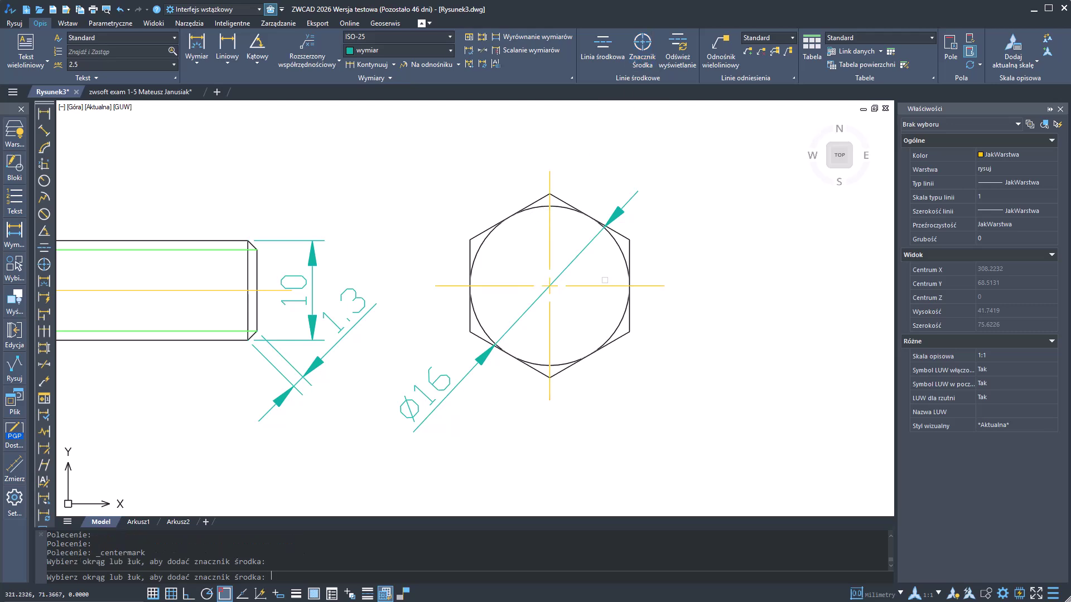
key("Escape")
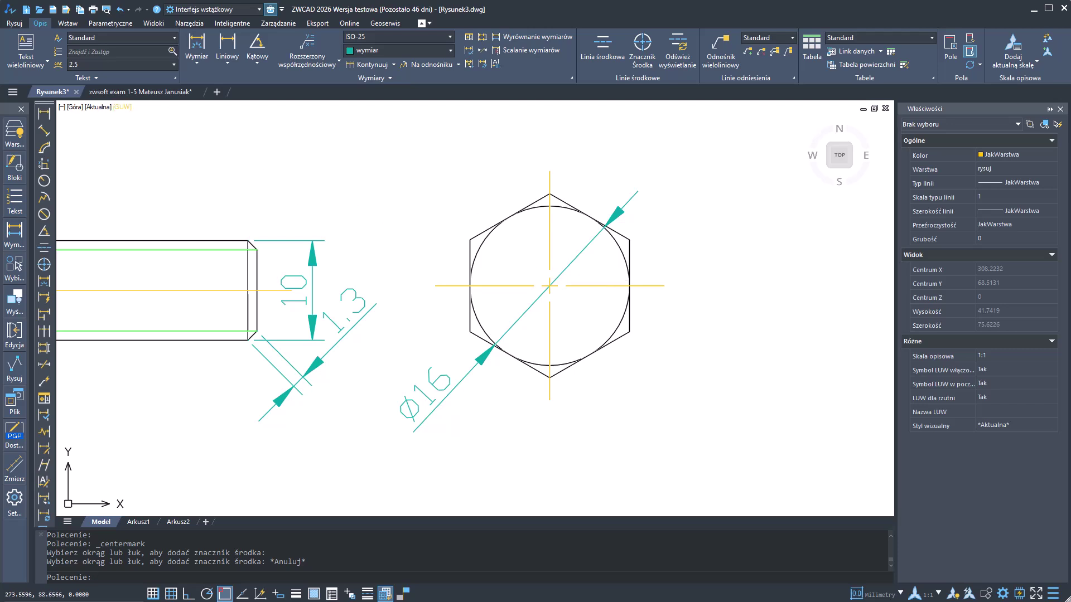
left_click(139, 96)
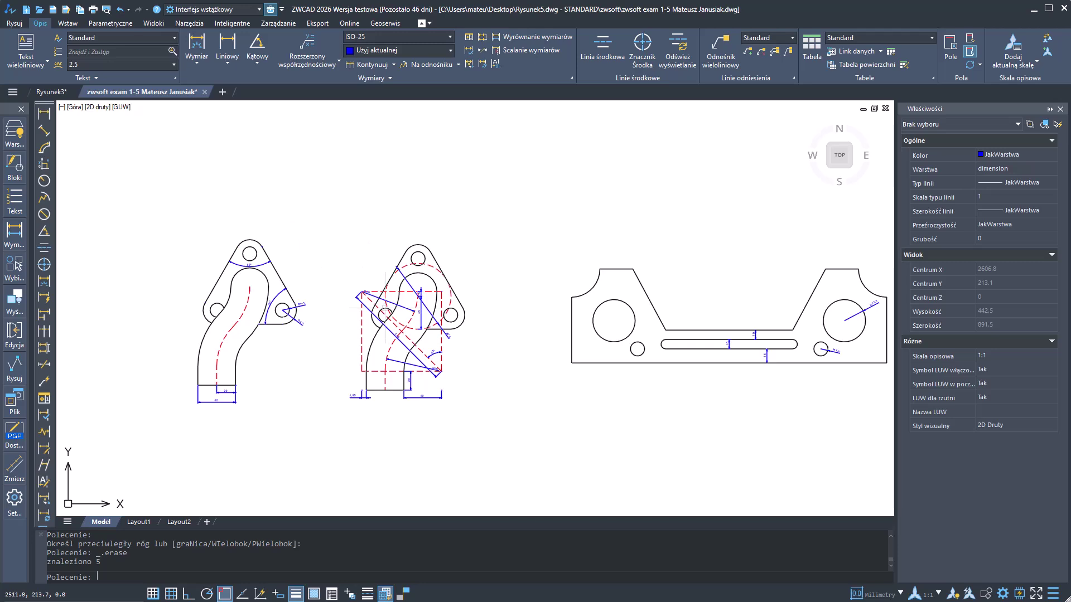
Zoom in and select the small 5 dimension above the 35 to reach its text grip menu.
scroll(424, 301, "up", 5)
scroll(433, 287, "up", 2)
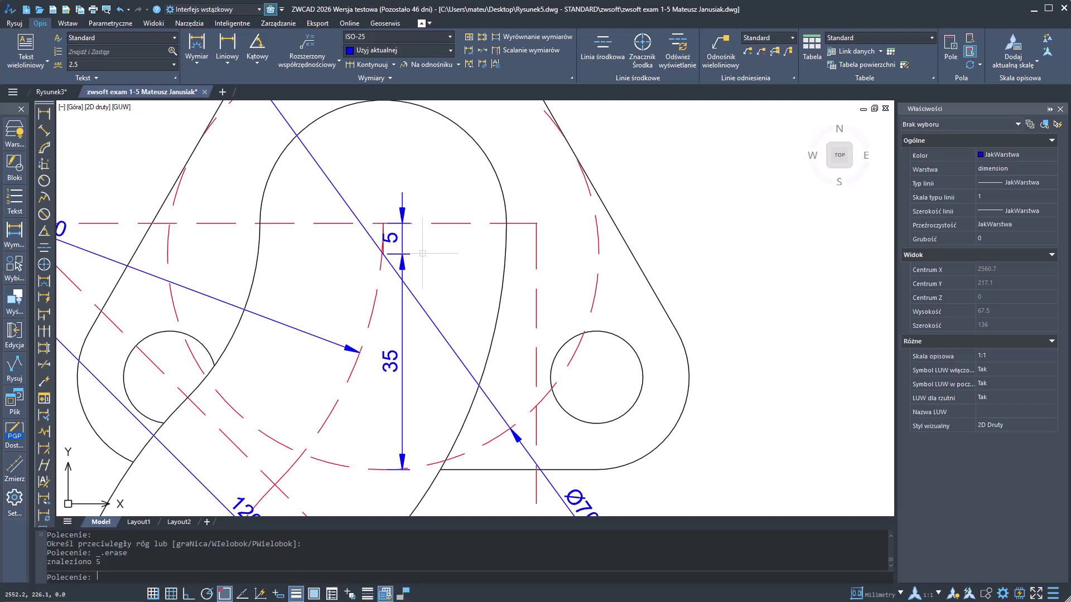
left_click(385, 240)
scroll(384, 239, "up", 2)
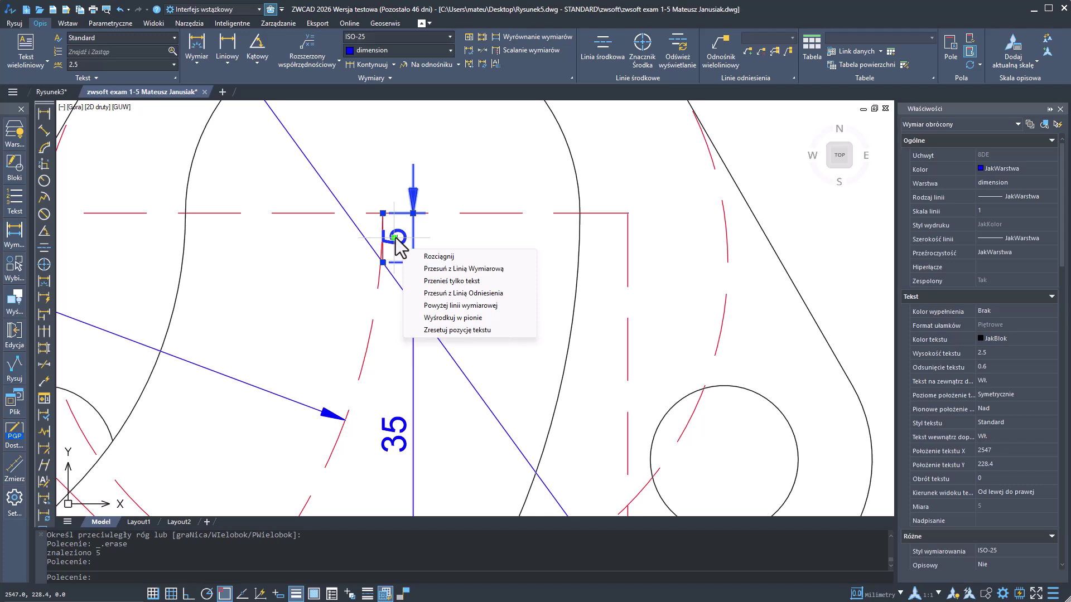
Move the 5 dimension's text right onto a leader and flip its arrows outside.
left_click(441, 293)
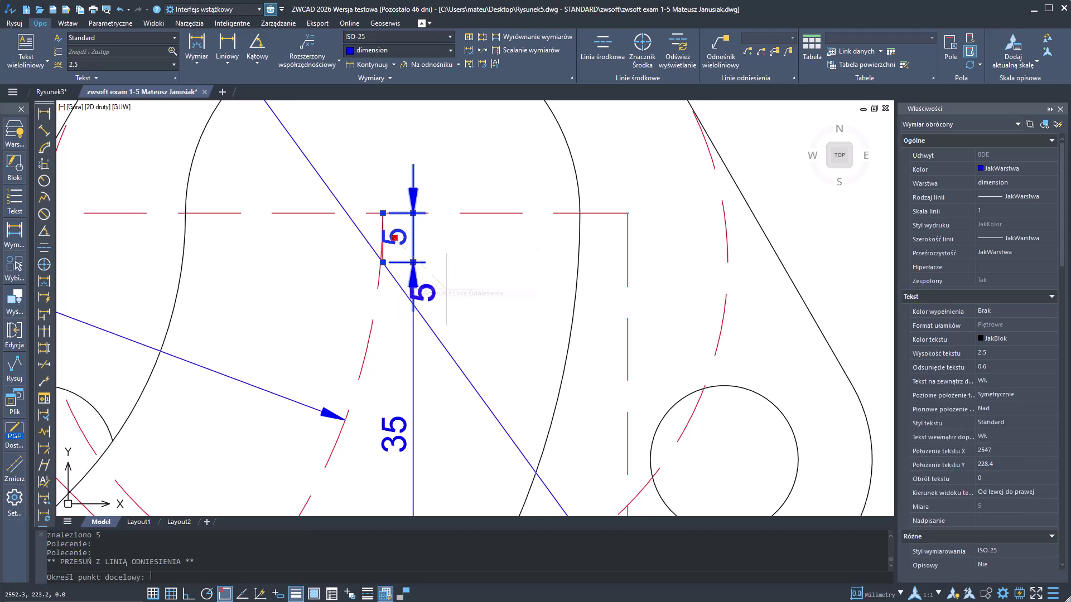
left_click(500, 272)
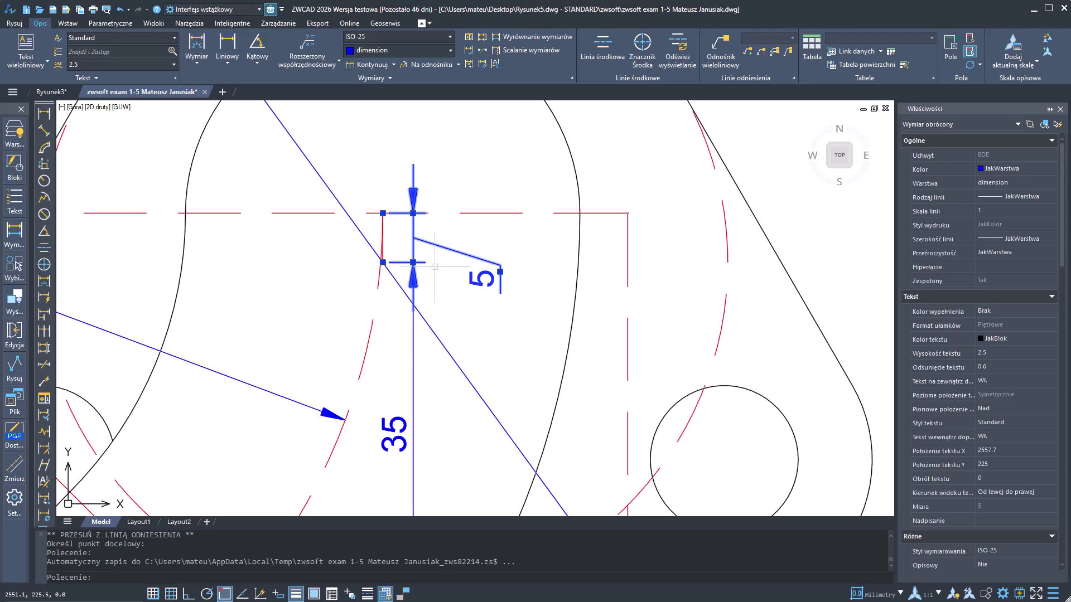
mouse_move(413, 262)
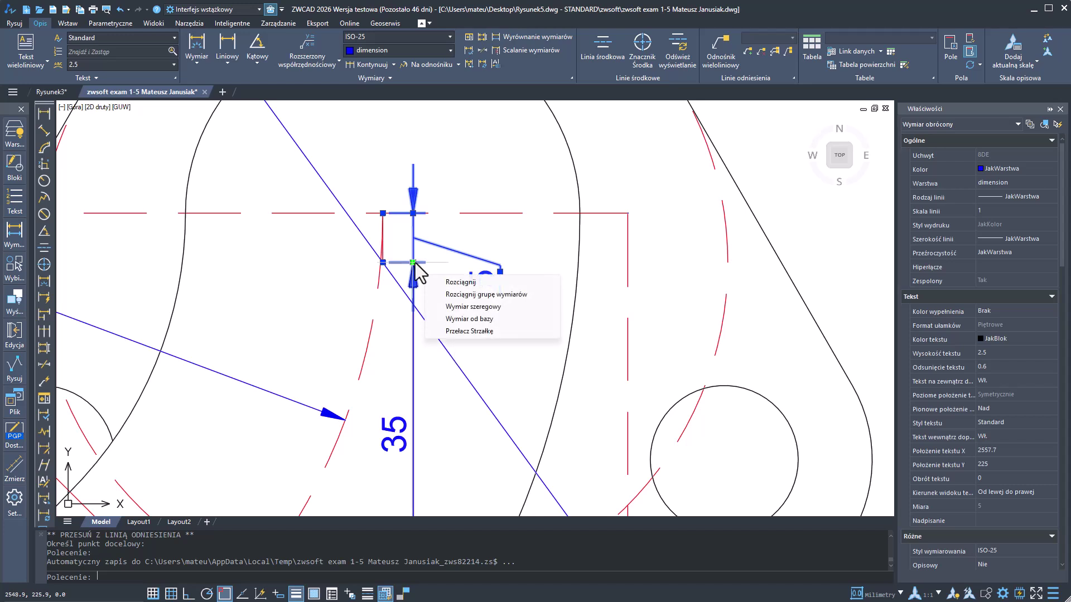
left_click(464, 330)
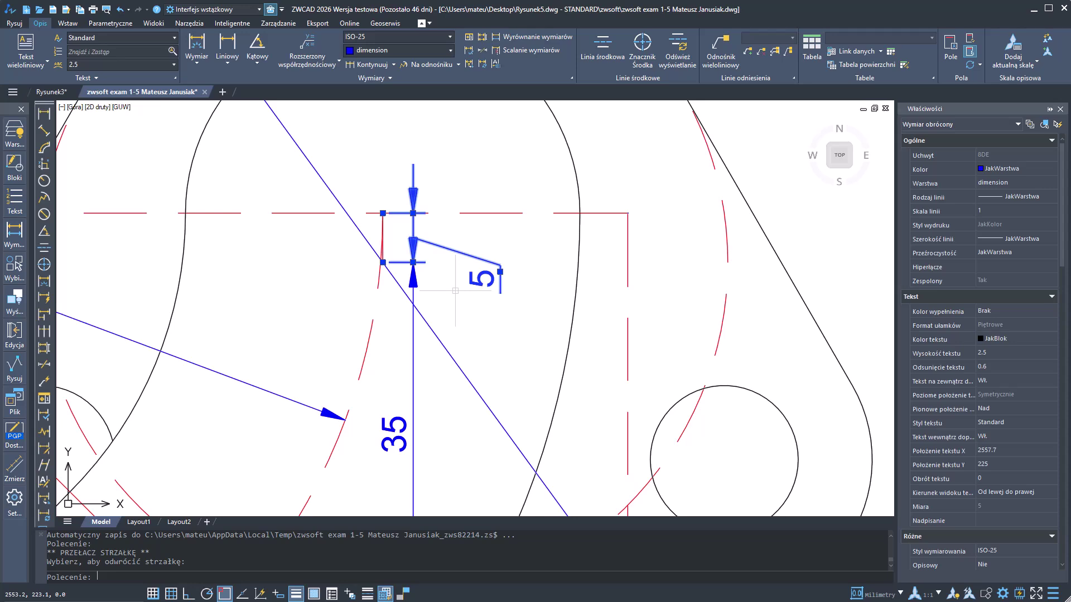
key("Escape")
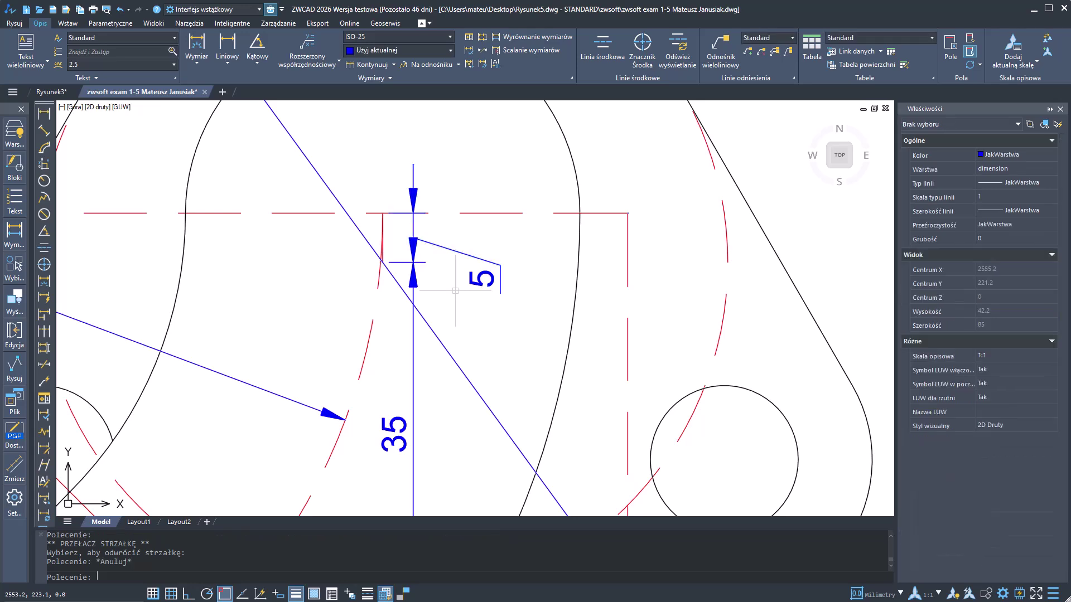
scroll(455, 291, "down", 3)
Auto-dimension the plate contour with Wymiar obiektu, giving 35, 73.82, 135, 70 and 335.
scroll(455, 291, "down", 3)
middle_click_drag(633, 287, 314, 295)
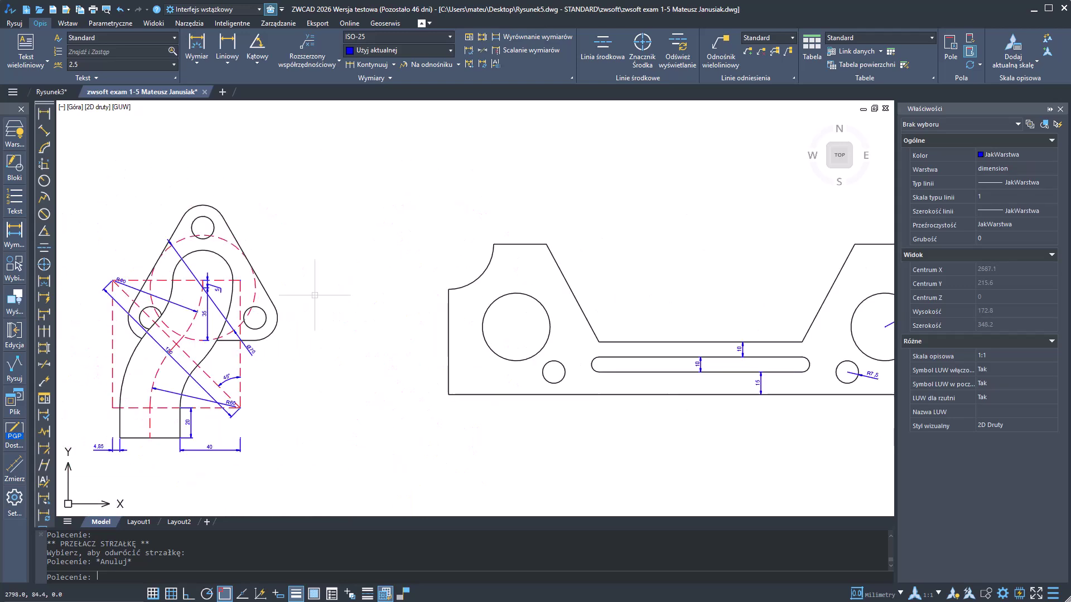
middle_click_drag(444, 301, 370, 302)
middle_click_drag(485, 290, 414, 290)
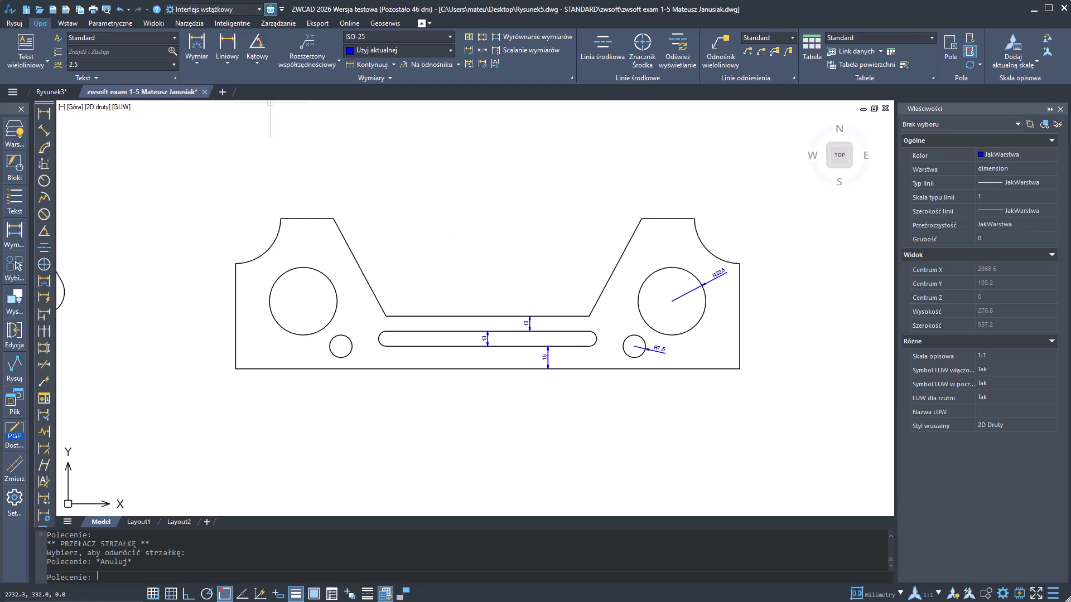
left_click(206, 62)
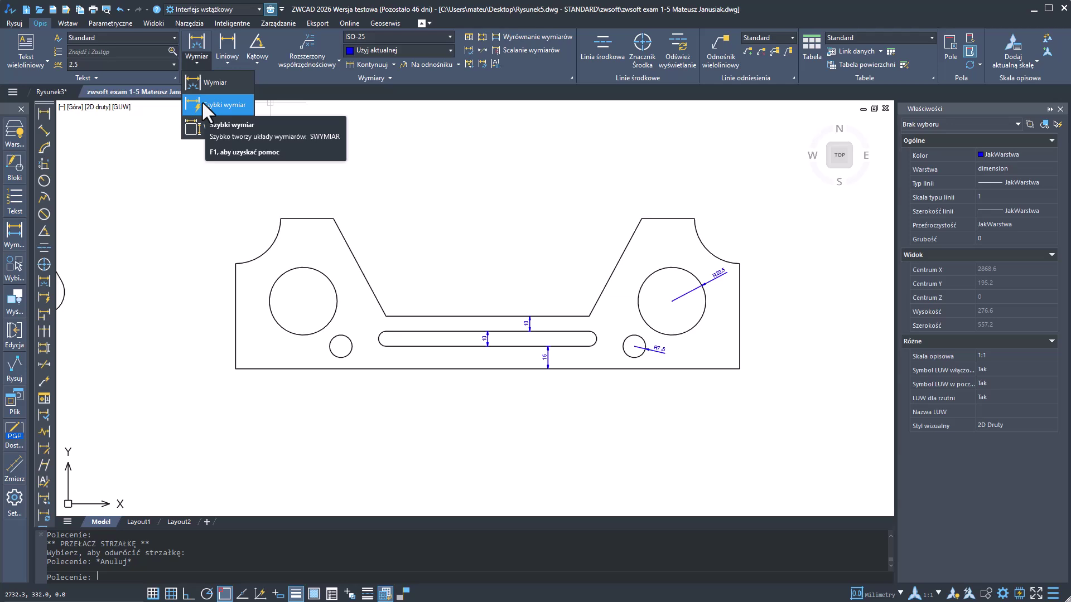
left_click(200, 130)
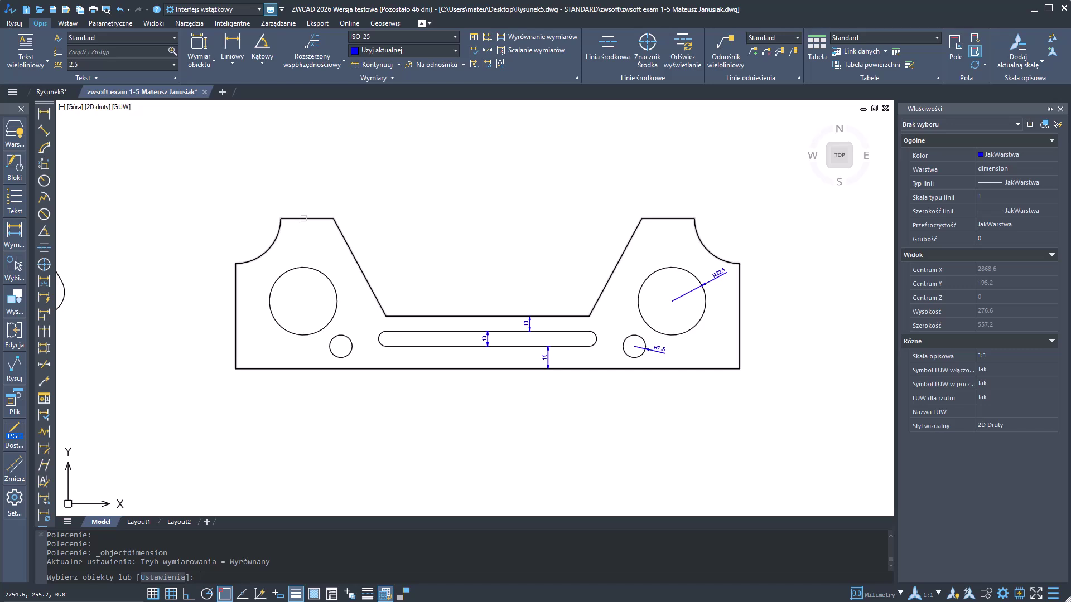
left_click(303, 218)
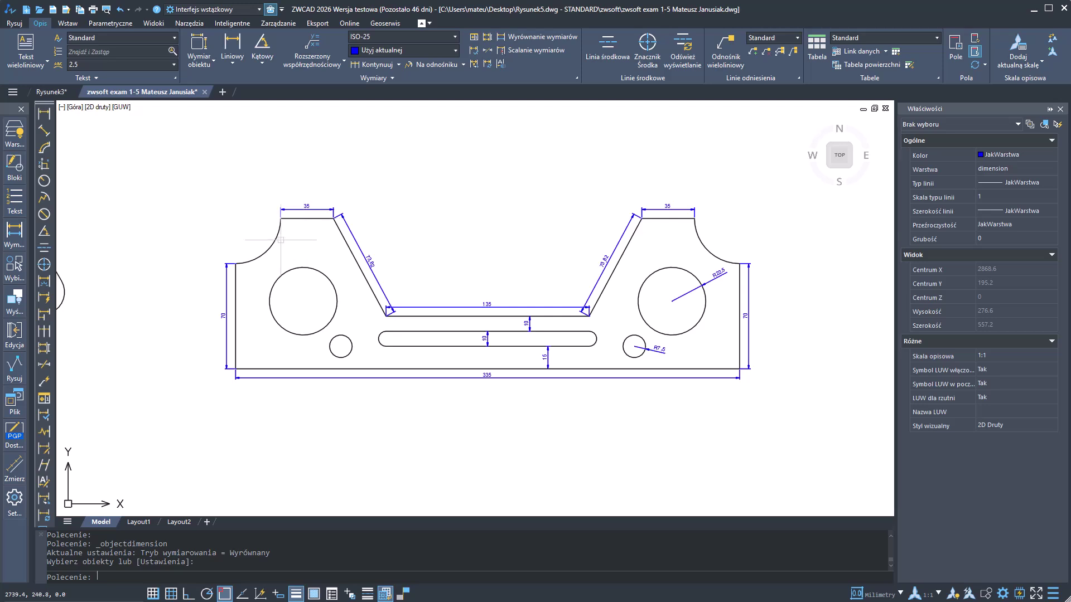
left_click(203, 66)
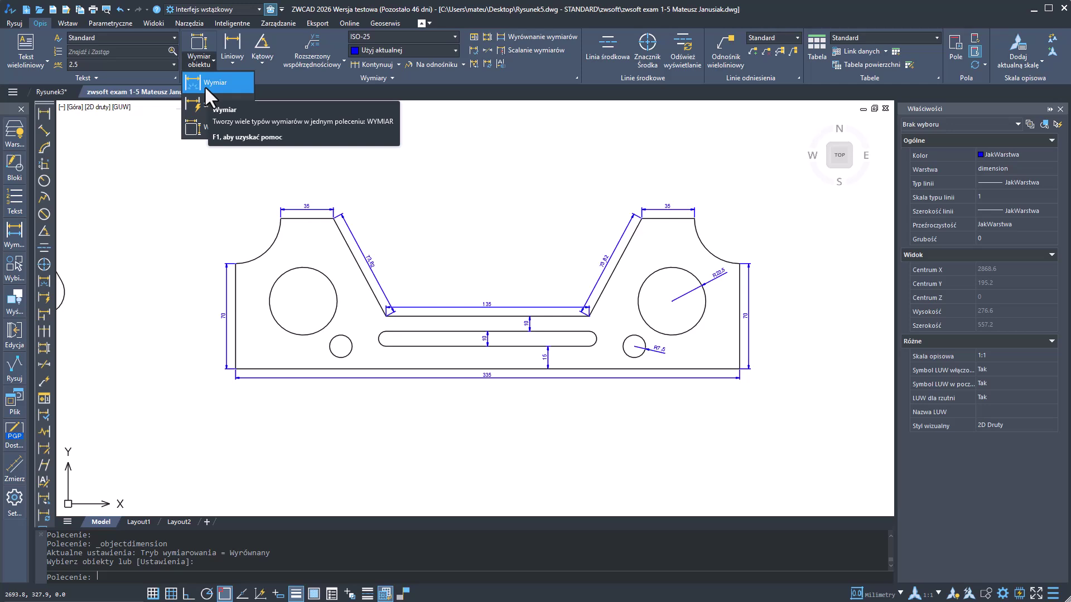
Dimension the plate's upper-left concave corner arc with an R30 radius dimension.
left_click(204, 85)
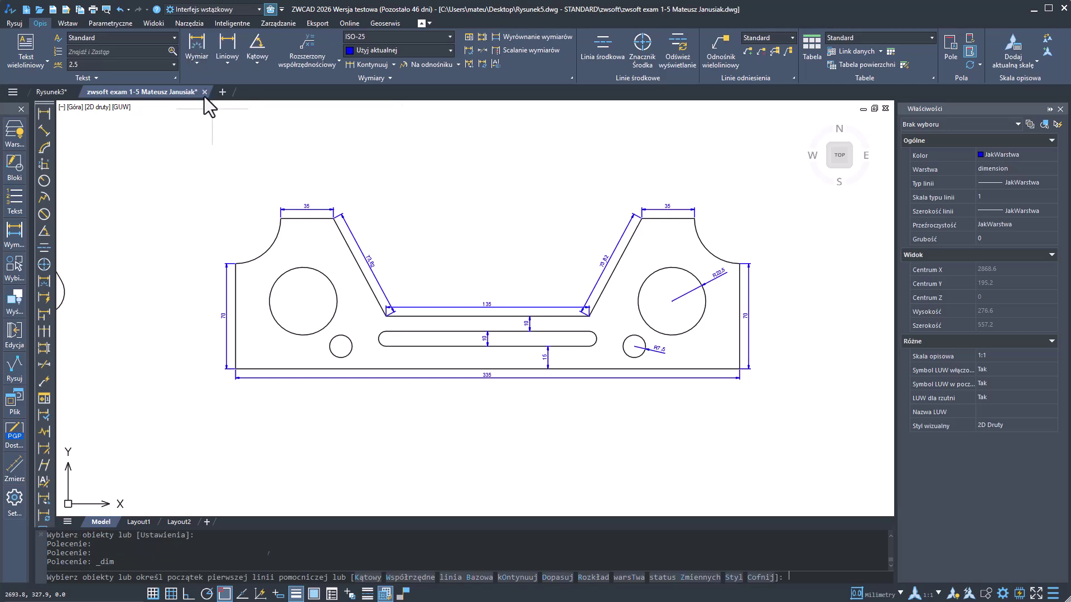
left_click(265, 251)
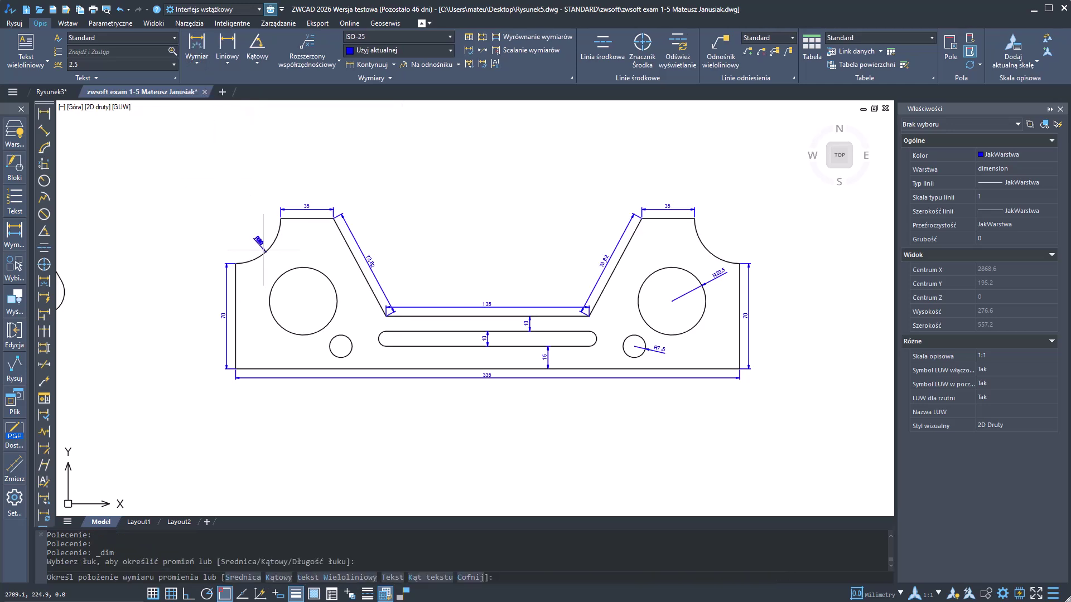
left_click(246, 226)
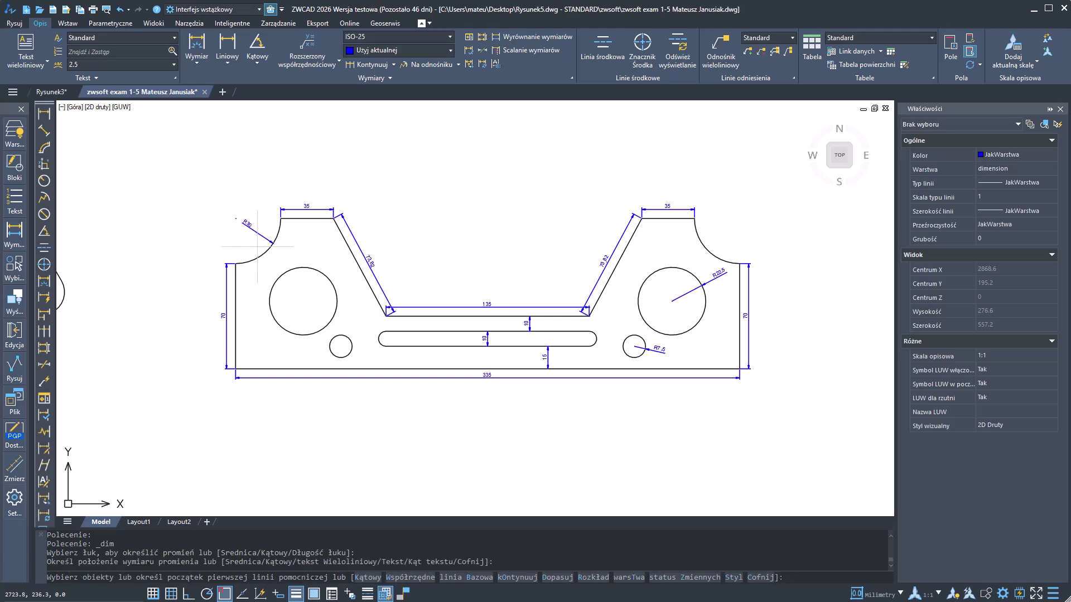